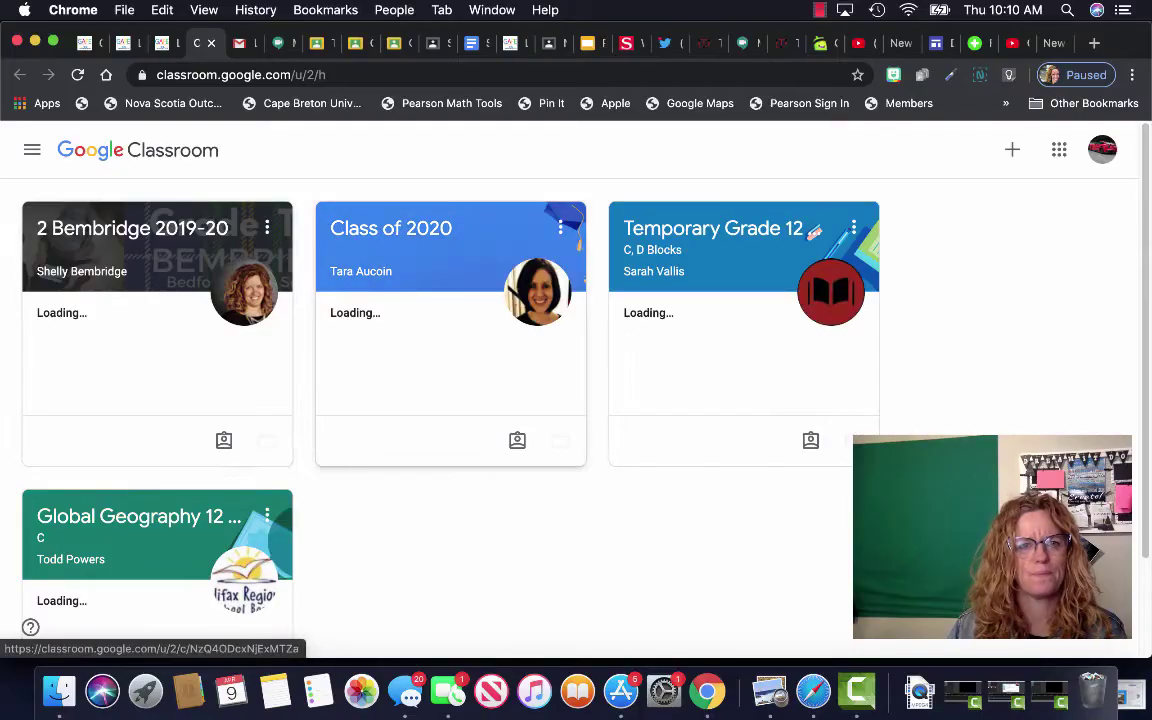
# Step: Open the Representing Numbers and Number Line Target Estimation assignment in the grade two 2019-20 class, and open its attached Google Slides file
pyautogui.click(132, 228)
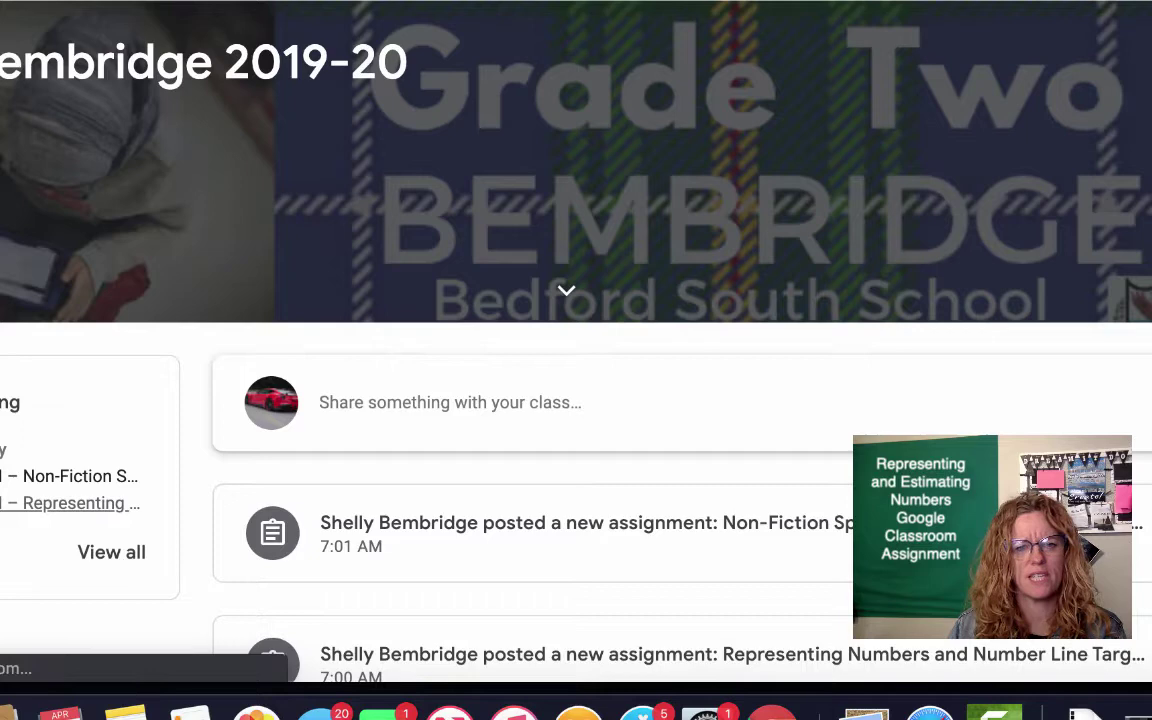
pyautogui.click(80, 503)
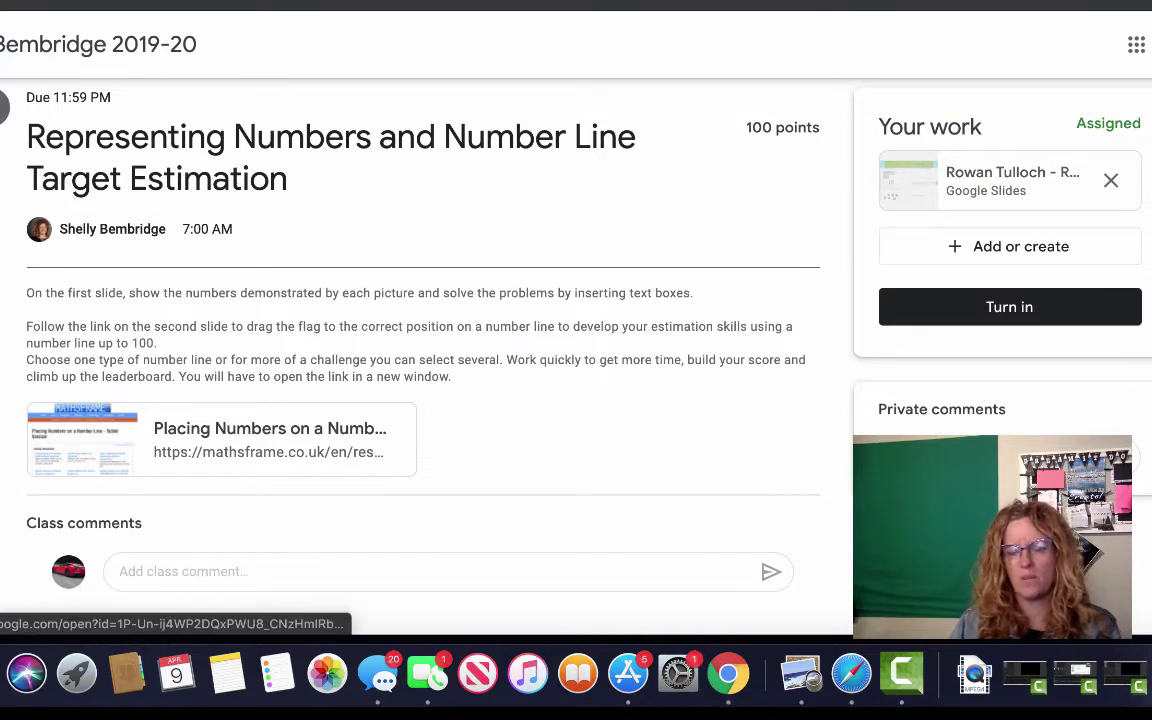
pyautogui.click(1000, 180)
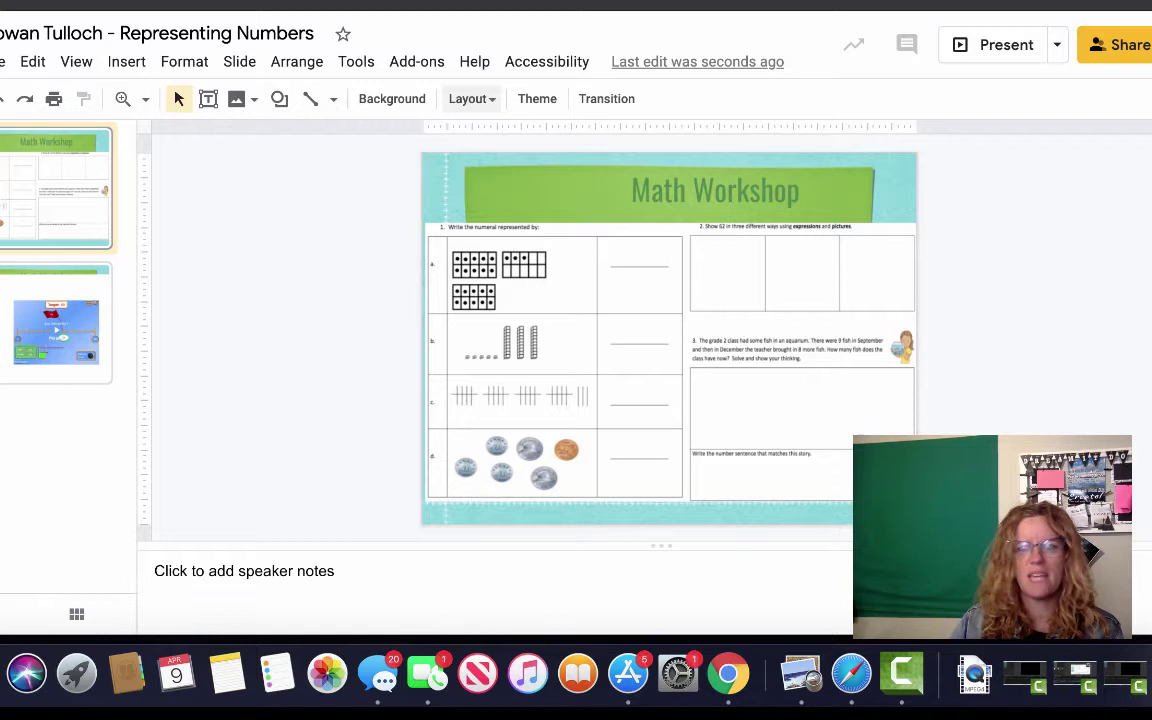
# Step: Zoom the slide to 100% and add an empty text box above the answer line of question 1a
pyautogui.click(76, 61)
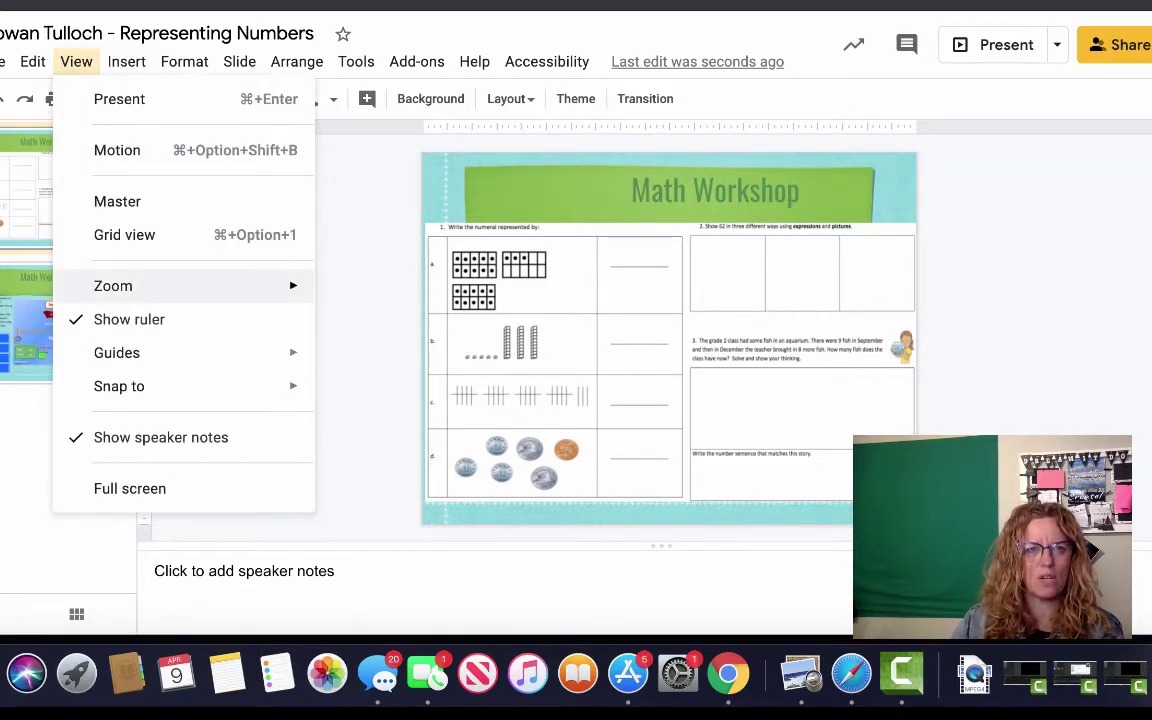
pyautogui.moveTo(150, 286)
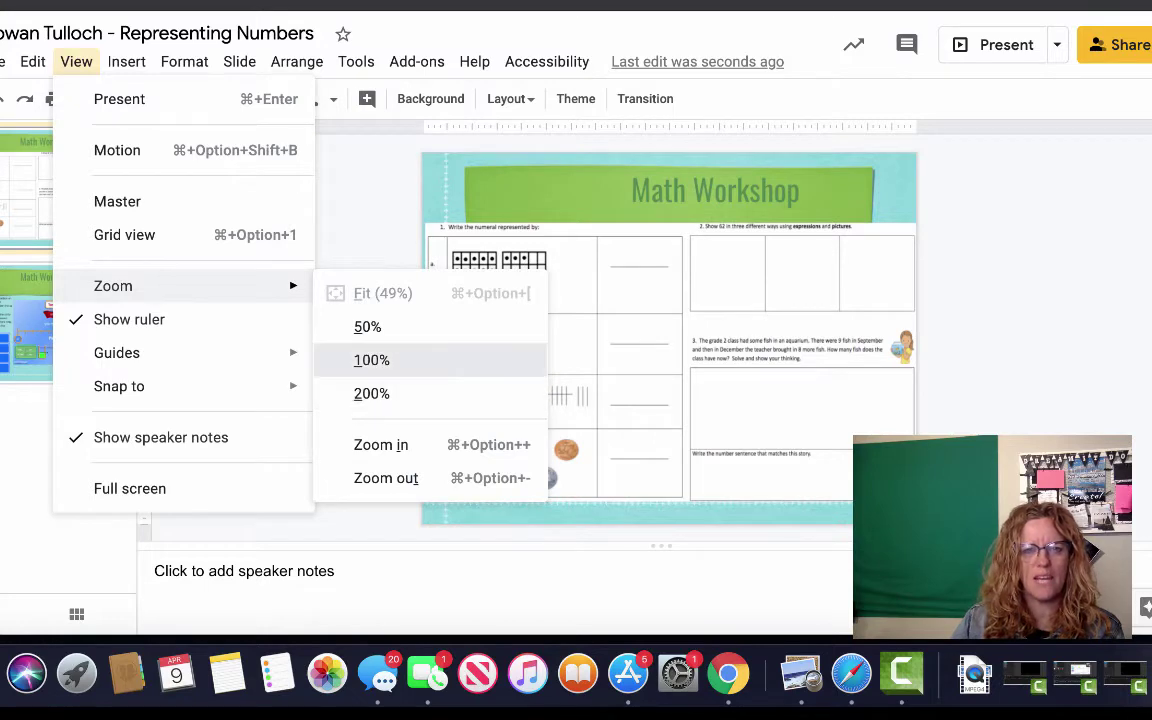
pyautogui.click(371, 360)
pyautogui.scroll(3, 500, 330)
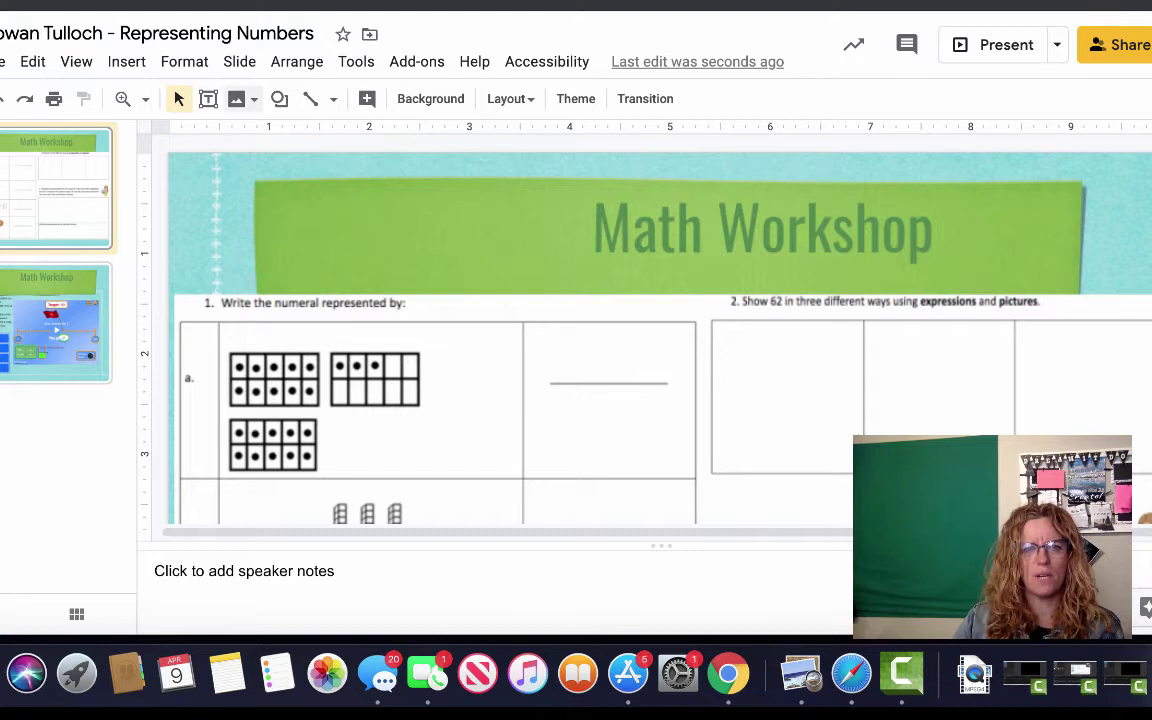
pyautogui.click(208, 98)
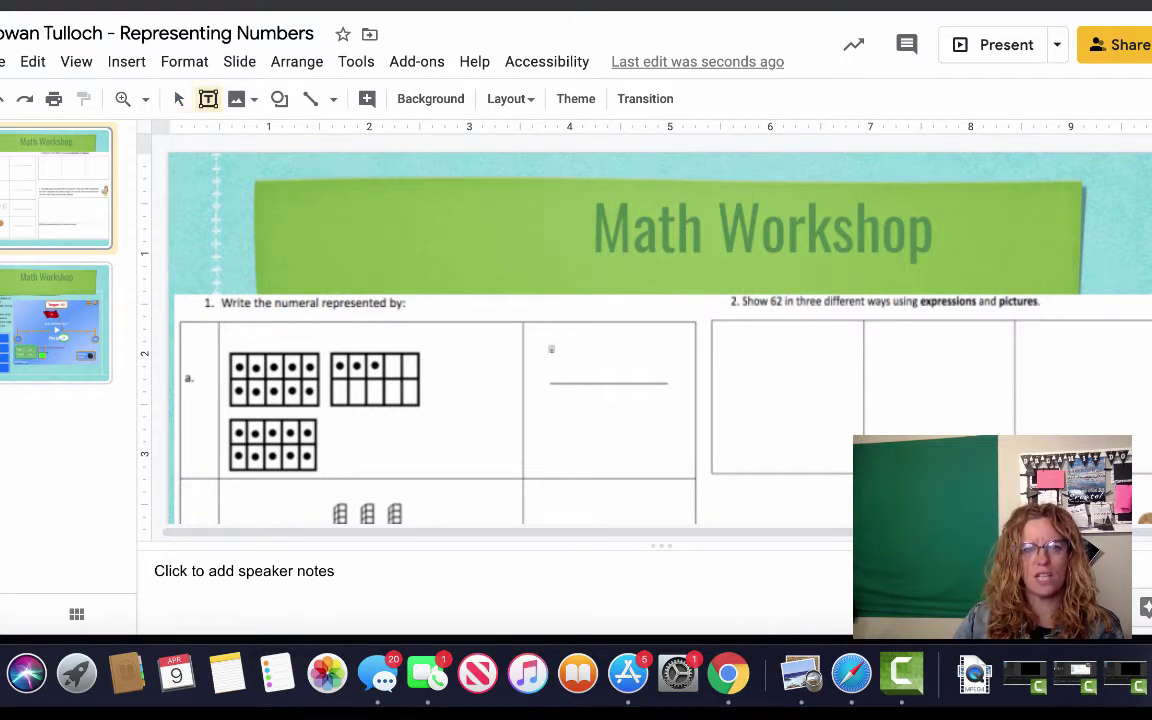
pyautogui.moveTo(551, 341); pyautogui.dragTo(665, 383)
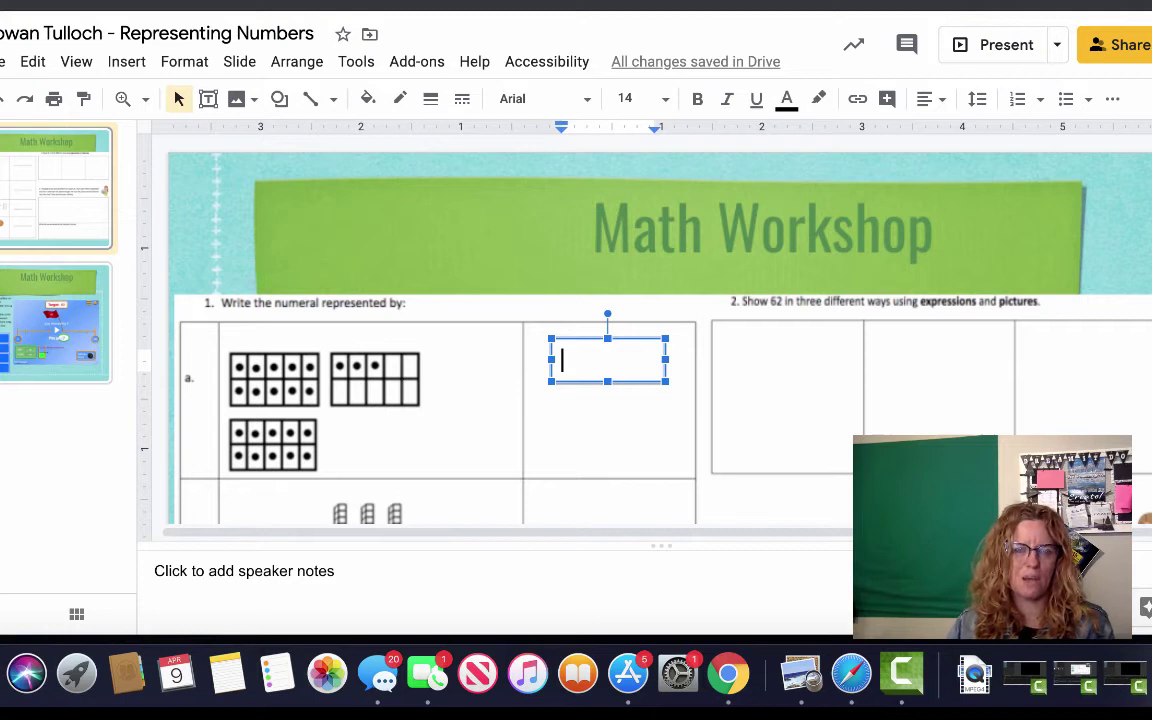
# Step: Draw an ellipse in the first box of question 2 and make its fill transparent
pyautogui.click(279, 98)
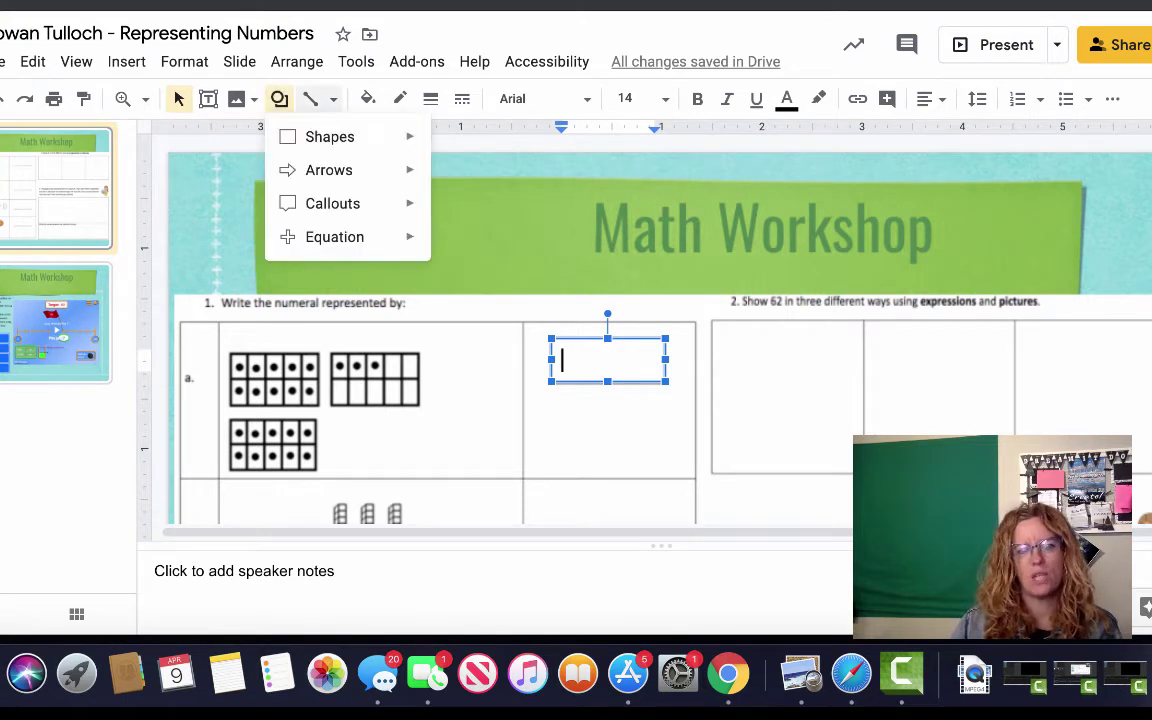
pyautogui.moveTo(318, 137)
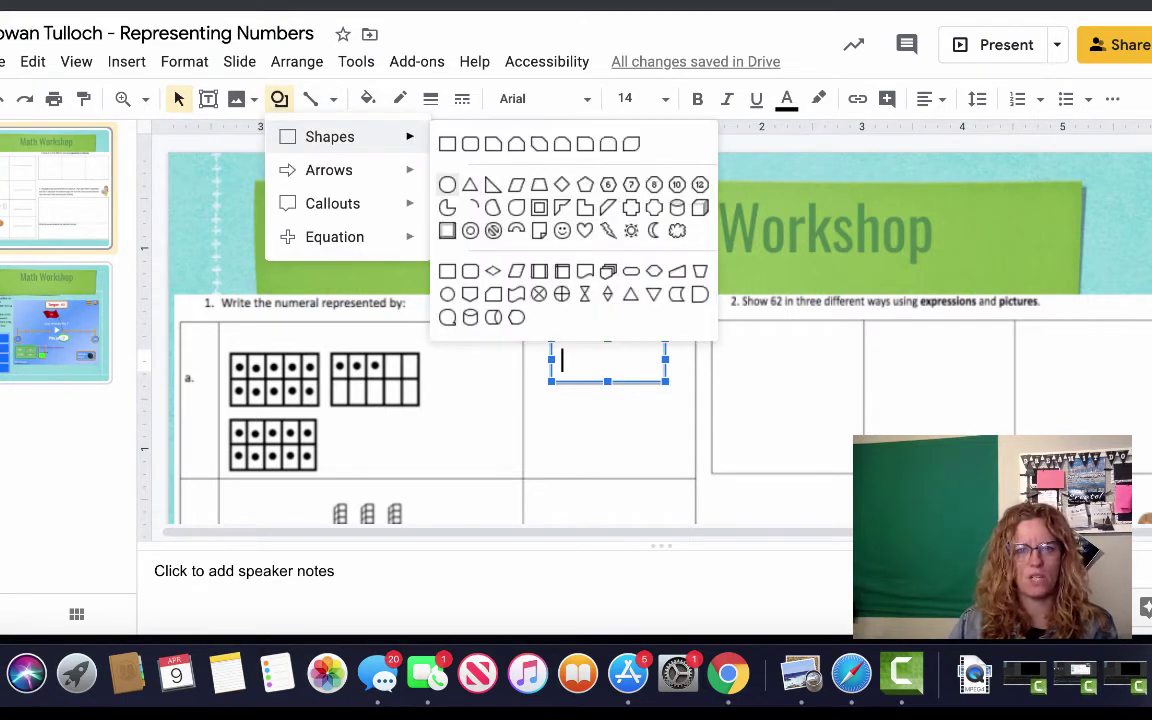
pyautogui.press('Escape')
pyautogui.moveTo(724, 334); pyautogui.dragTo(782, 412)
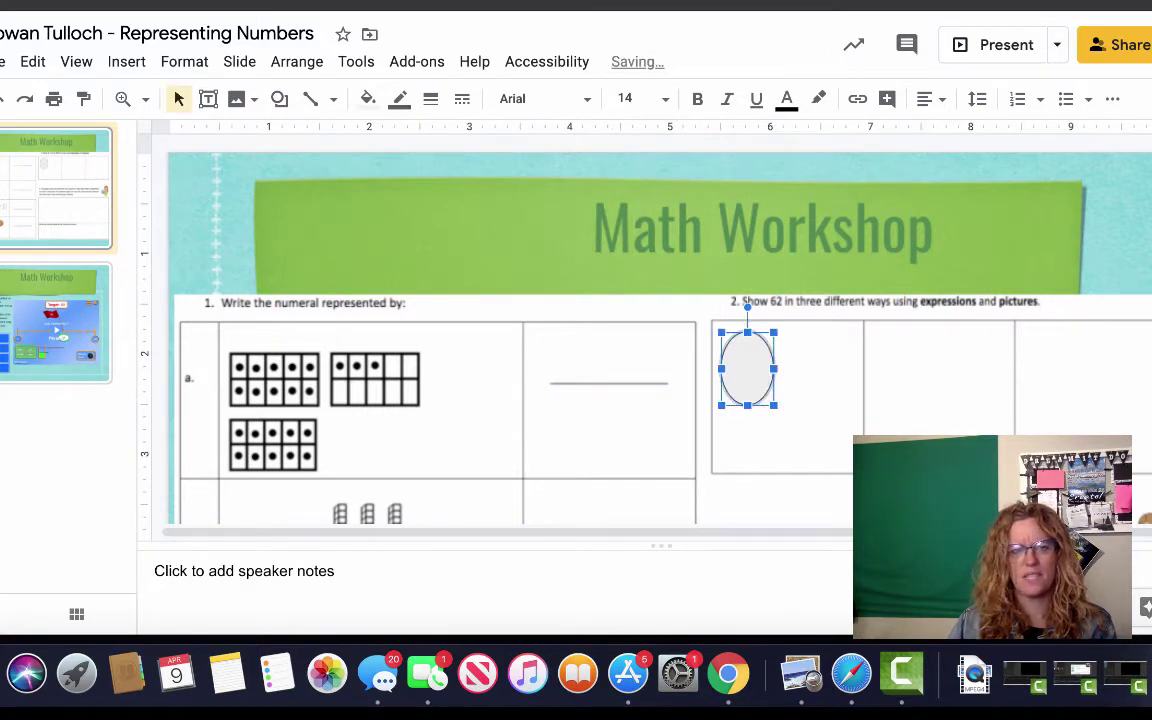
pyautogui.click(367, 98)
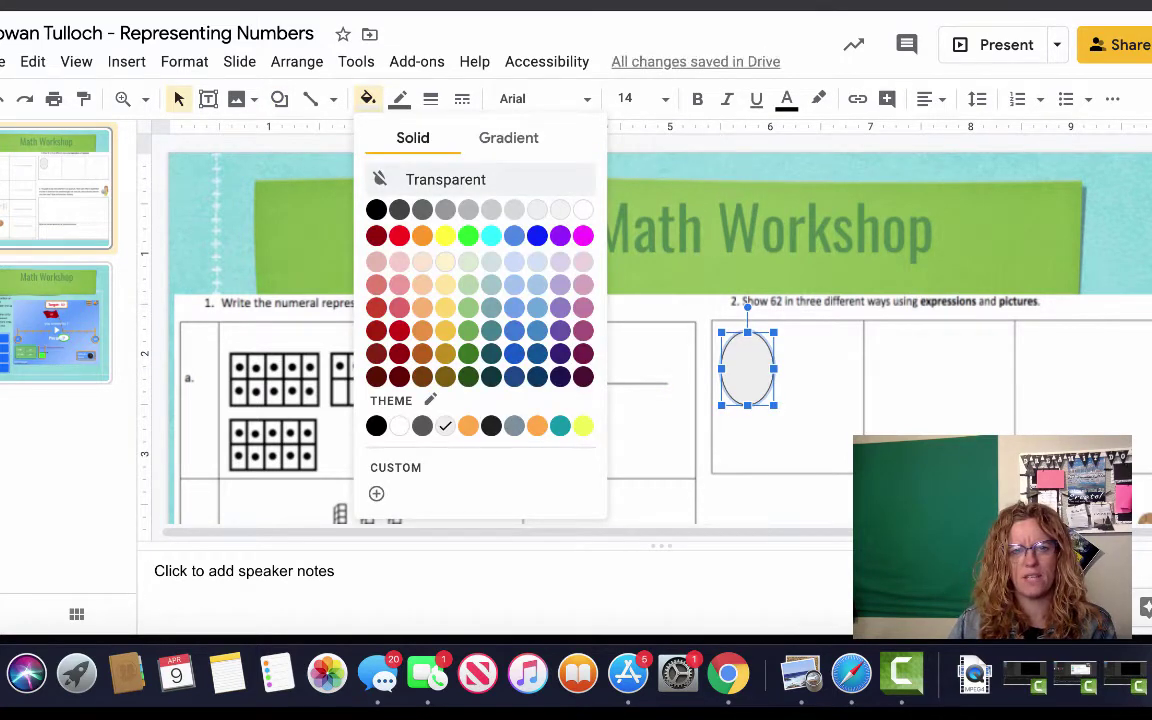
pyautogui.click(445, 179)
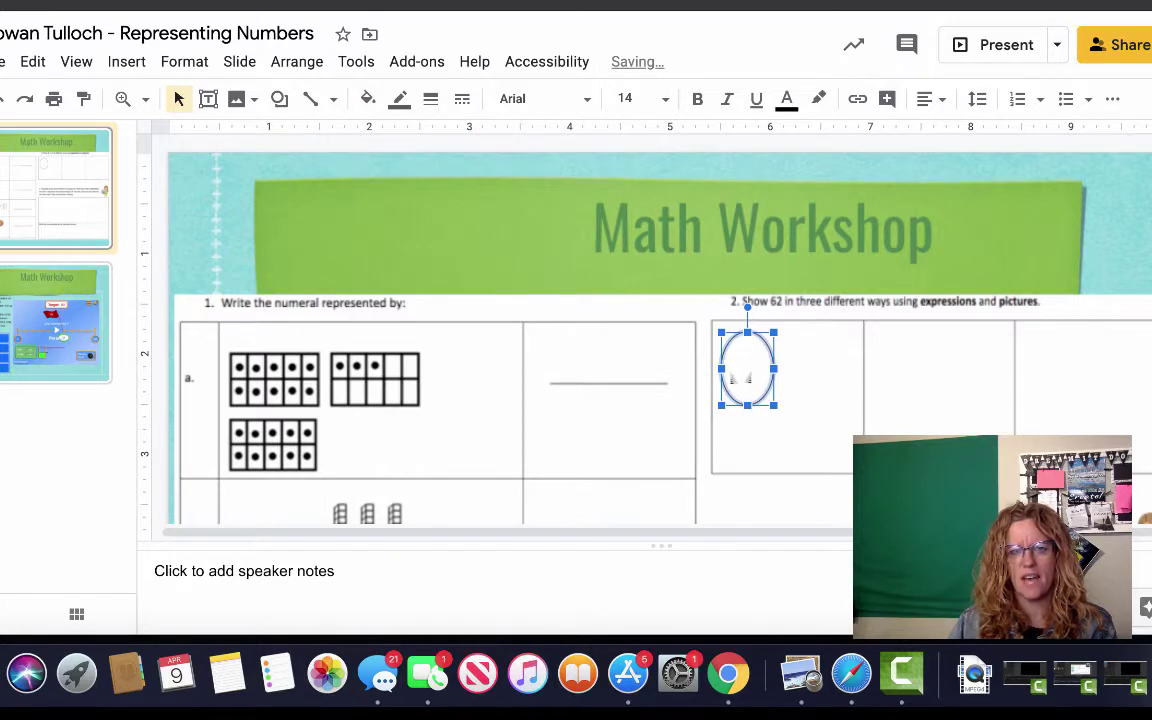
# Step: Enter 30 inside the ellipse and reshape it into a circle wide enough for the number to fit on one line
pyautogui.doubleClick(744, 367)
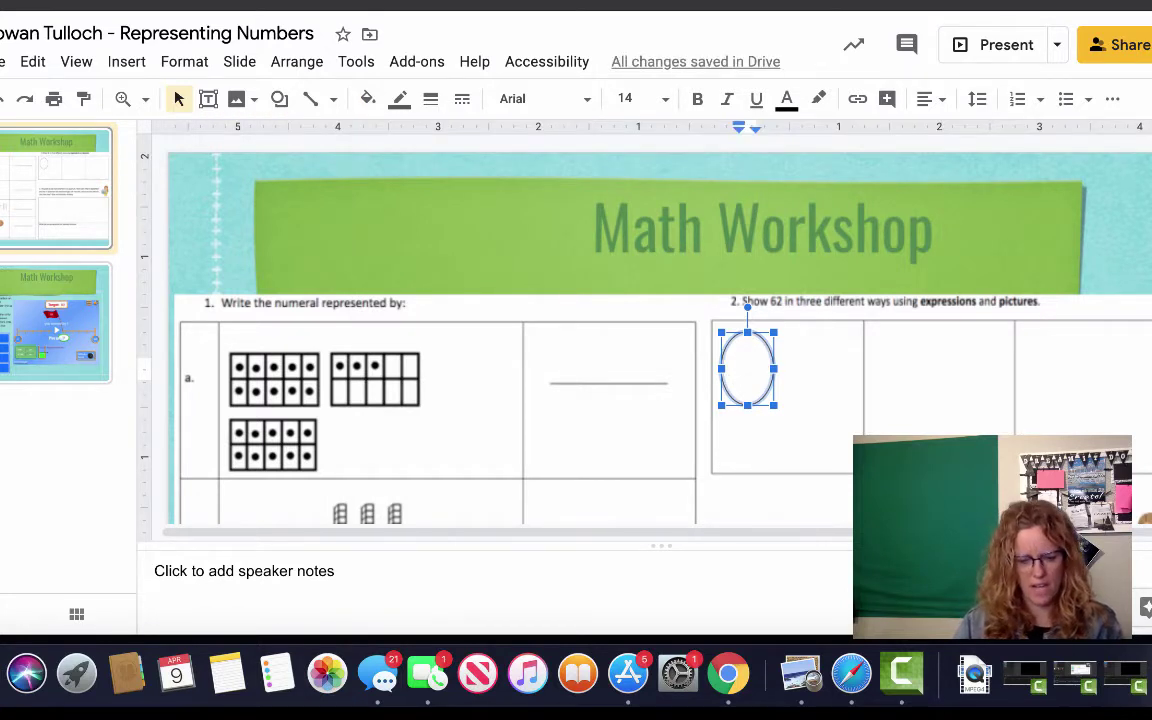
pyautogui.write('30')
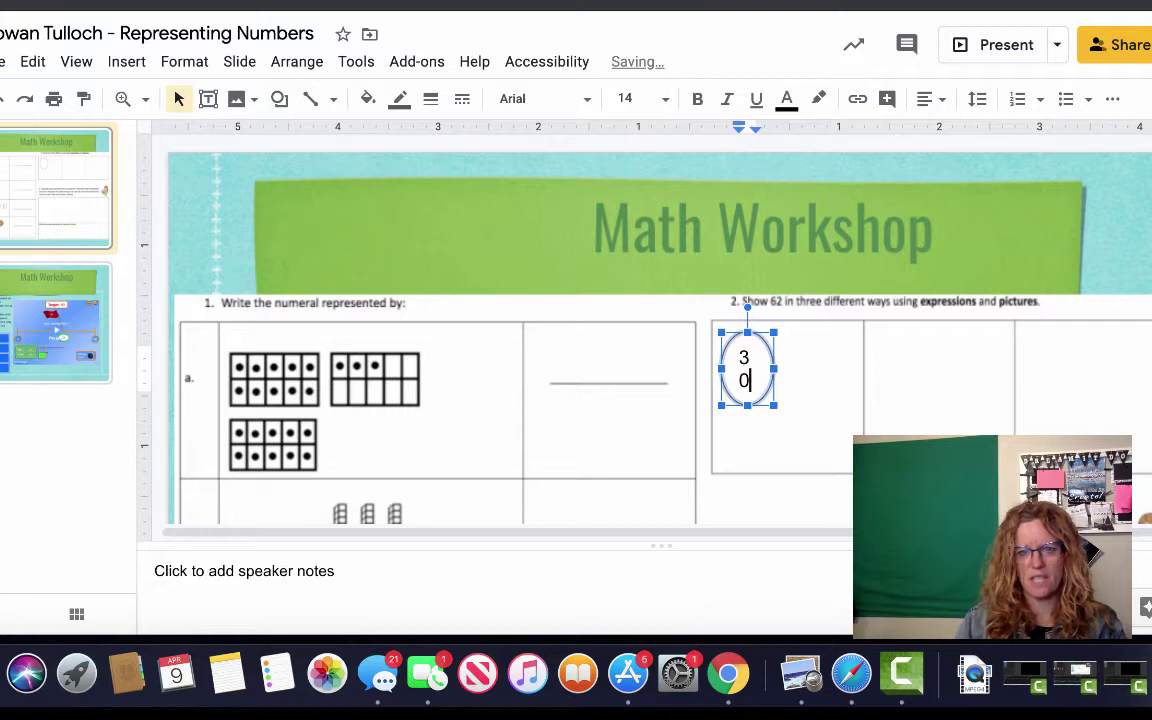
pyautogui.moveTo(773, 369)
pyautogui.mouseDown()
pyautogui.moveTo(781, 398)
pyautogui.moveTo(786, 360)
pyautogui.mouseUp()
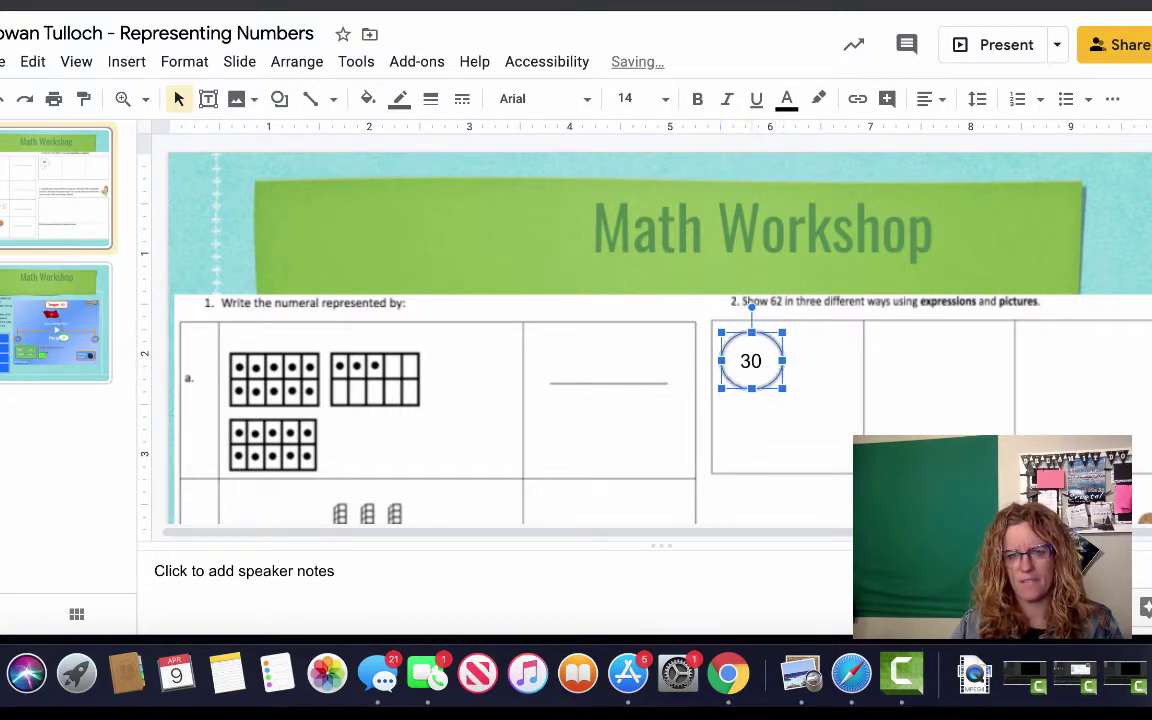
# Step: Duplicate the circle containing 30 and place the copy beside the original in the first box of question 2
pyautogui.rightClick(766, 362)
pyautogui.click(822, 126)
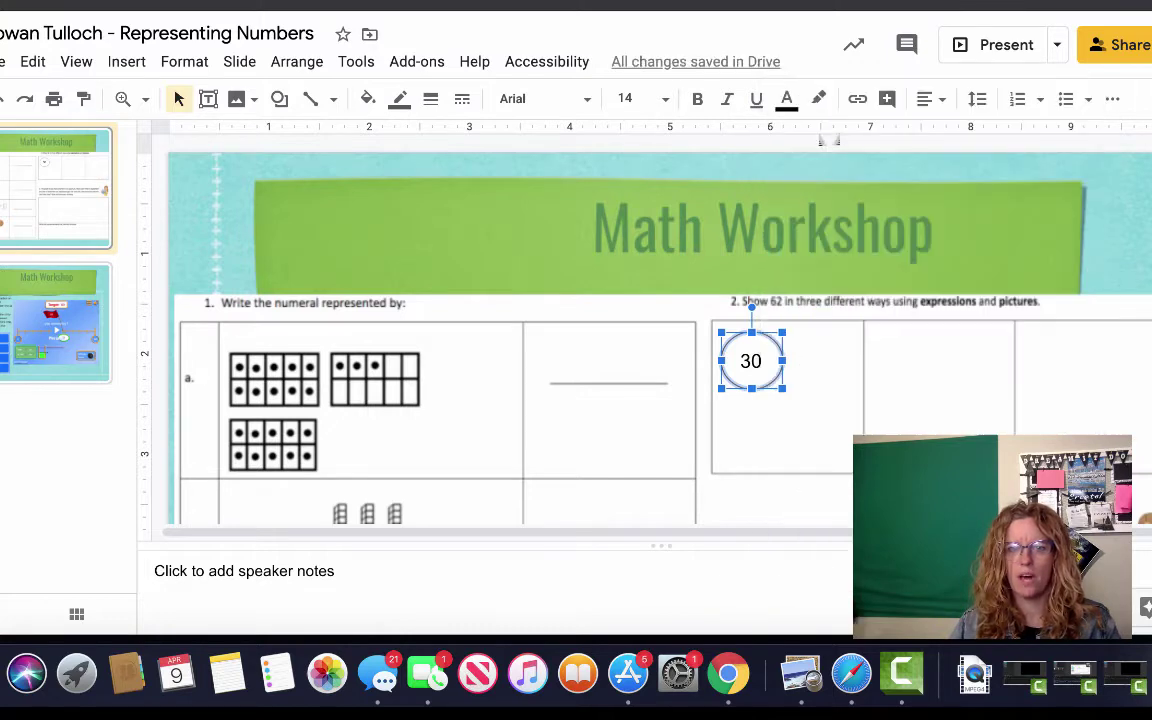
pyautogui.rightClick(755, 421)
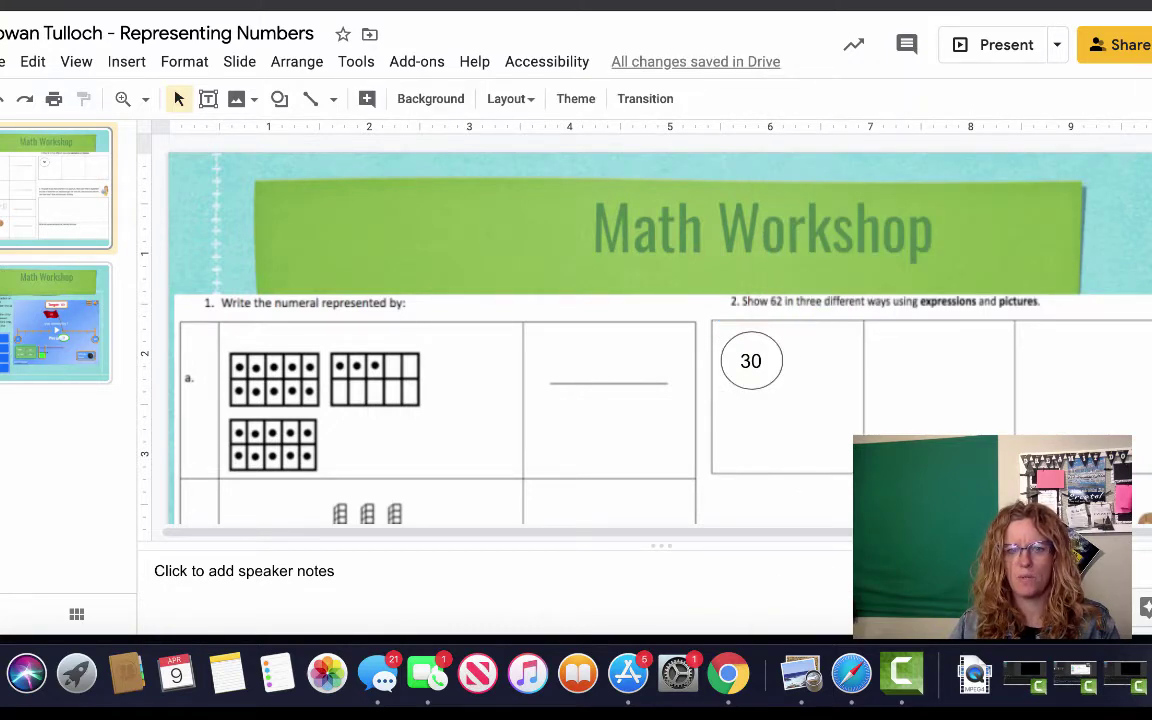
pyautogui.click(800, 272)
pyautogui.hotkey('ctrl', 'v')
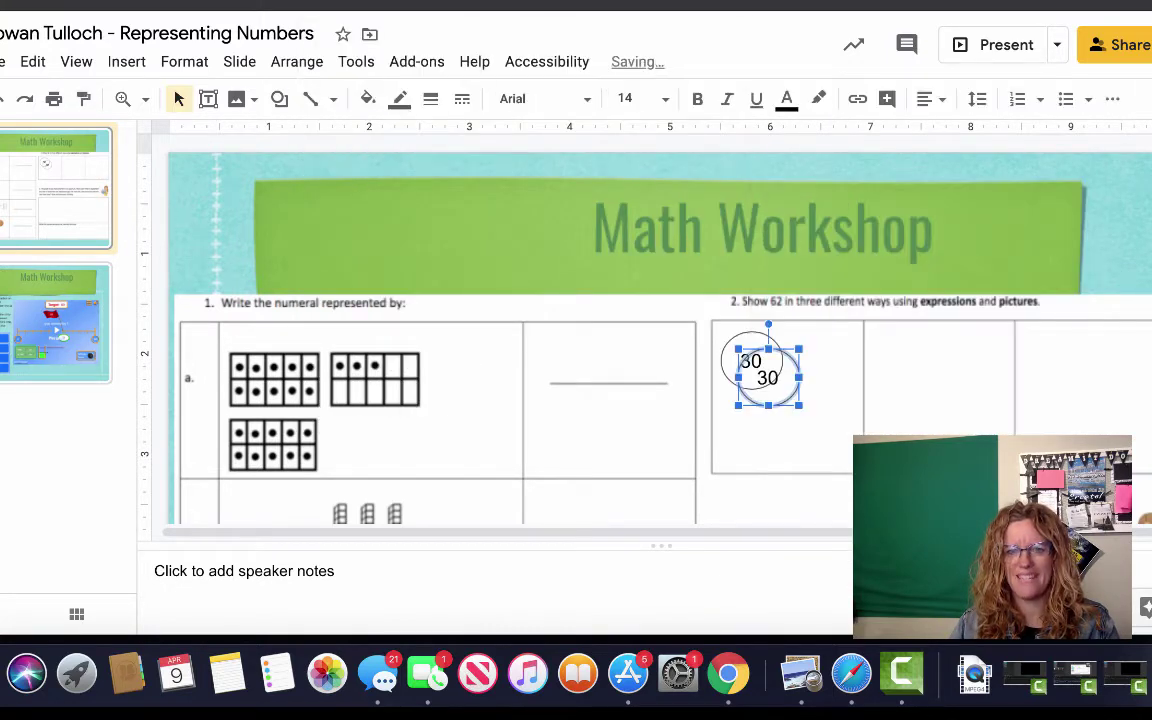
pyautogui.moveTo(812, 344); pyautogui.dragTo(870, 327)
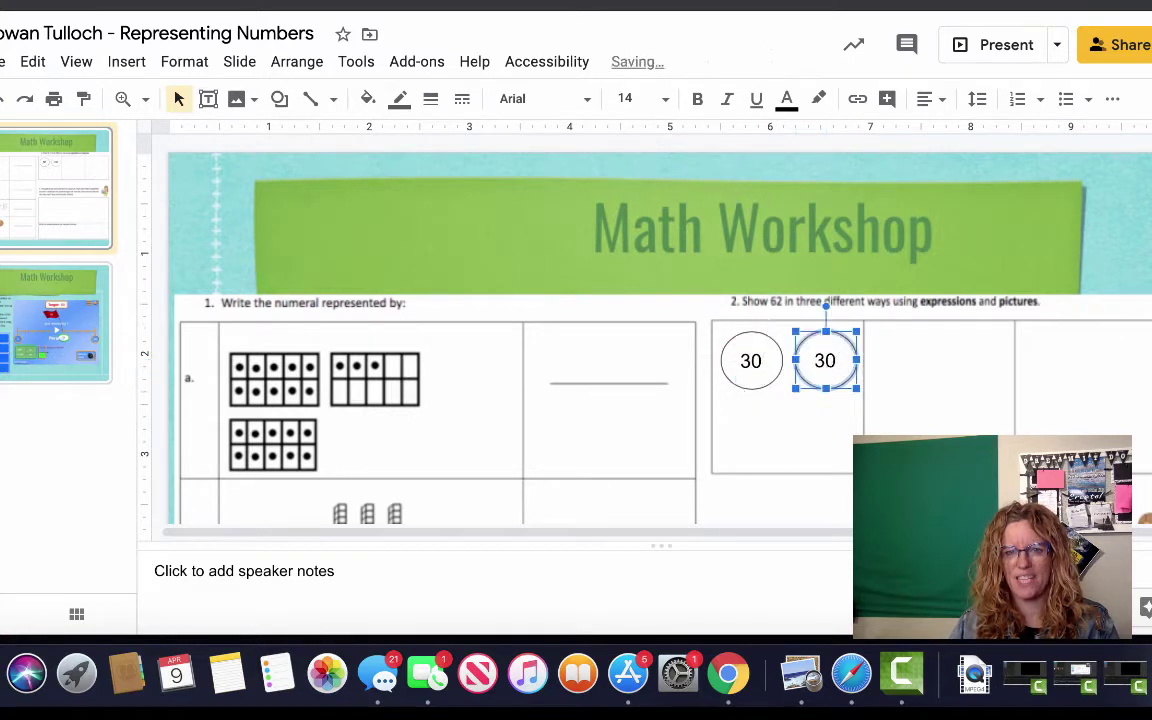
# Step: Clear the number from the copied circle
pyautogui.press('Return')
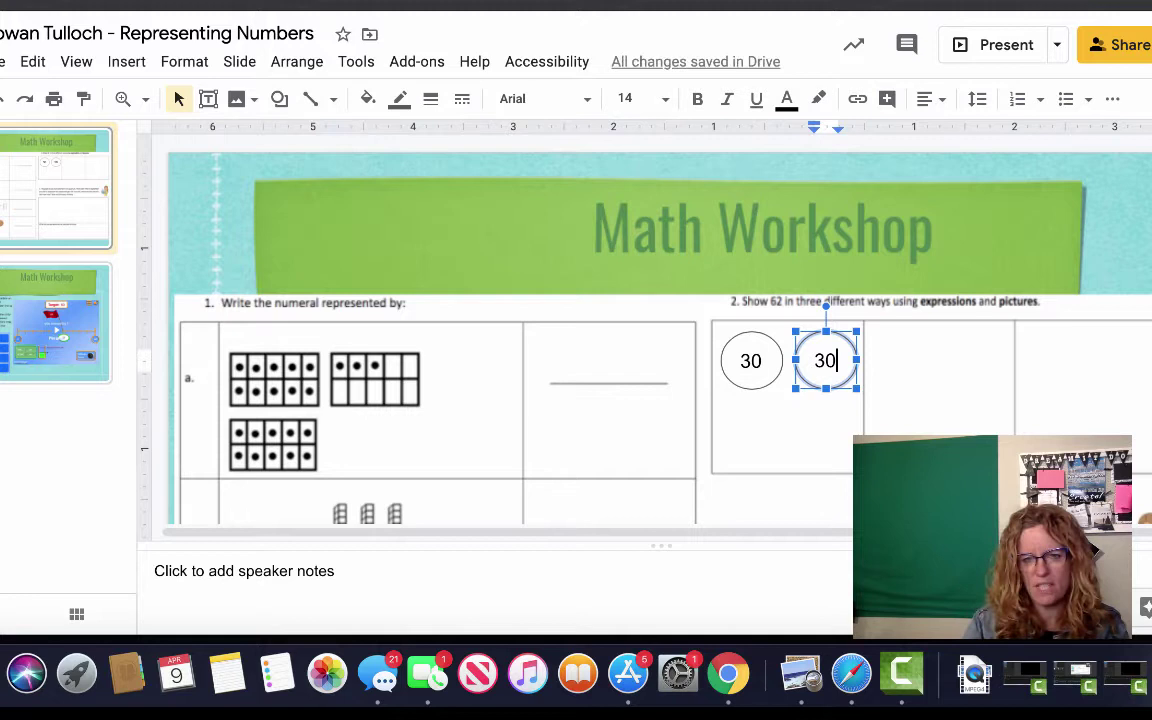
pyautogui.press('BackSpace')
pyautogui.press('BackSpace')
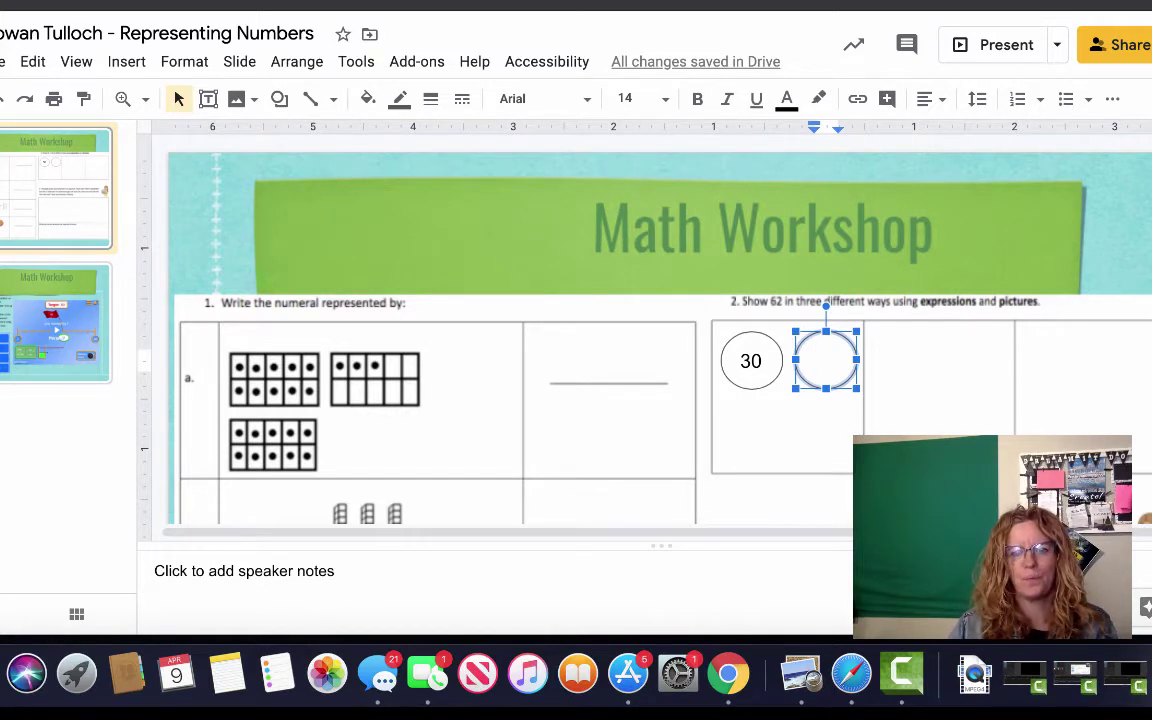
# Step: Add a text box reading "__ + __ = 62" in the middle box of question 2 and widen it to fit on one line
pyautogui.click(208, 98)
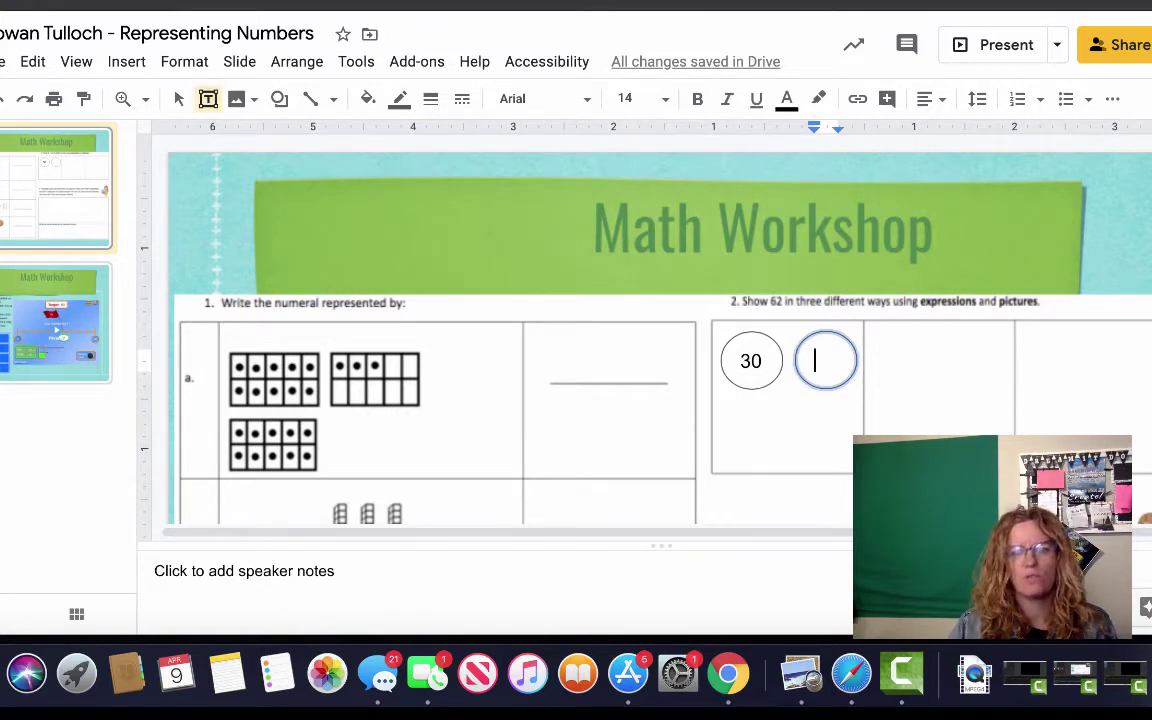
pyautogui.moveTo(880, 340); pyautogui.dragTo(1004, 419)
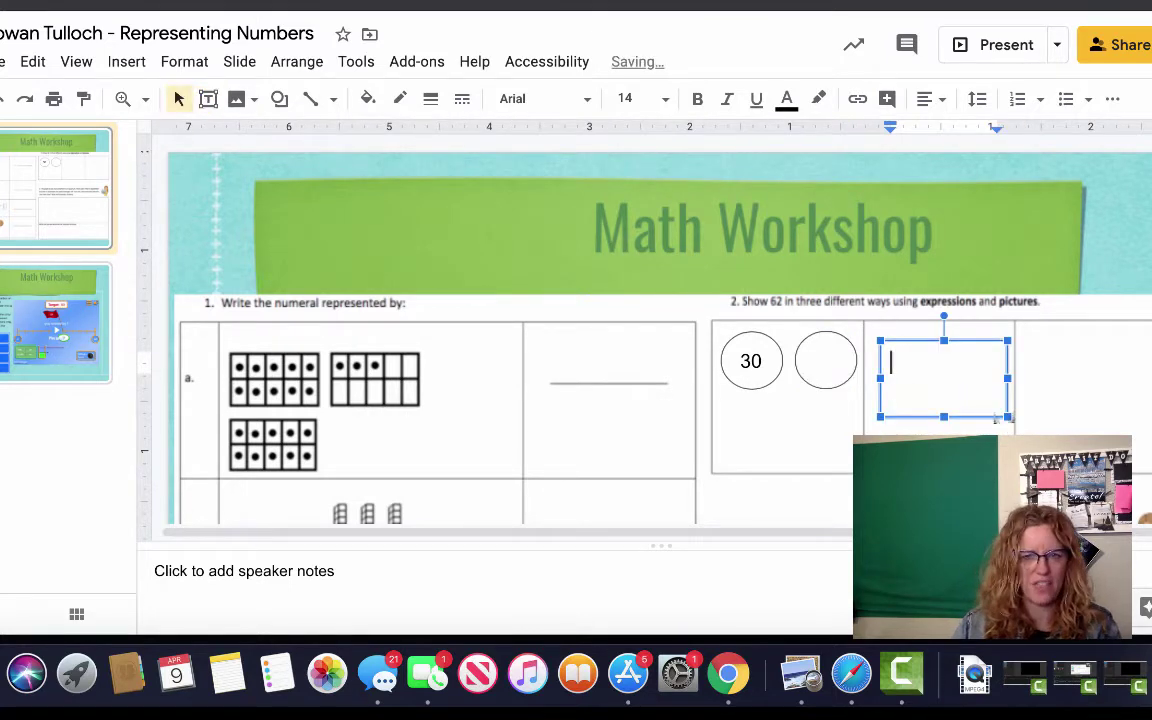
pyautogui.write('__ +')
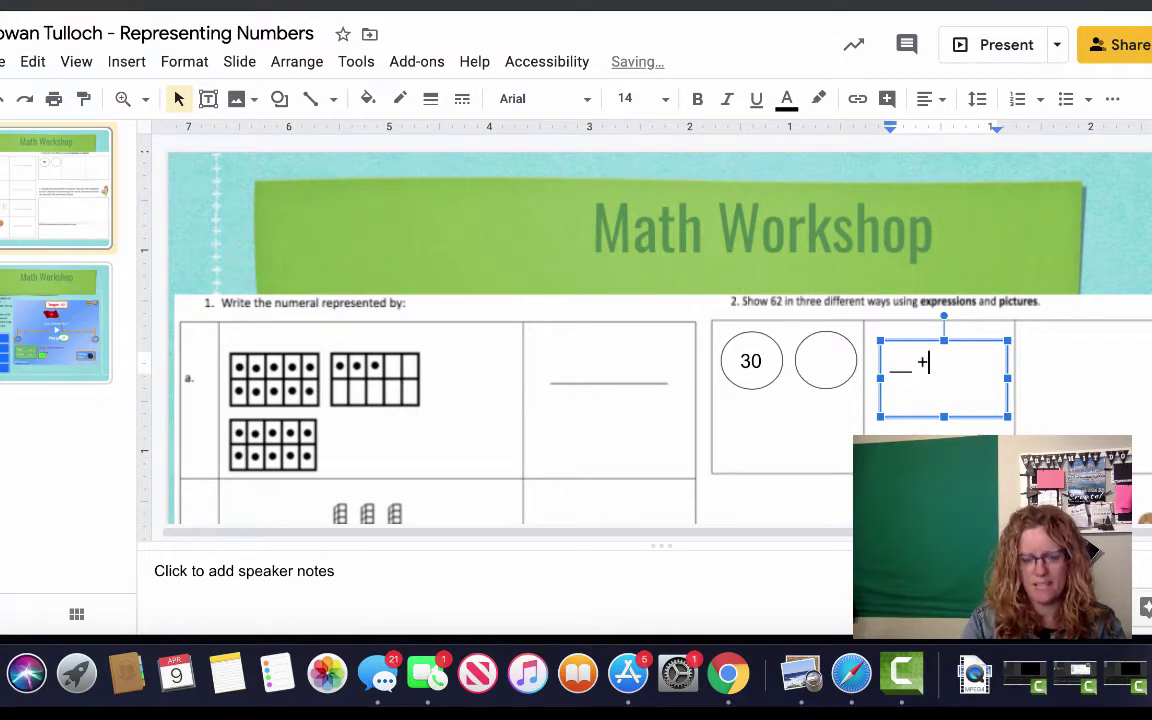
pyautogui.write(' ___')
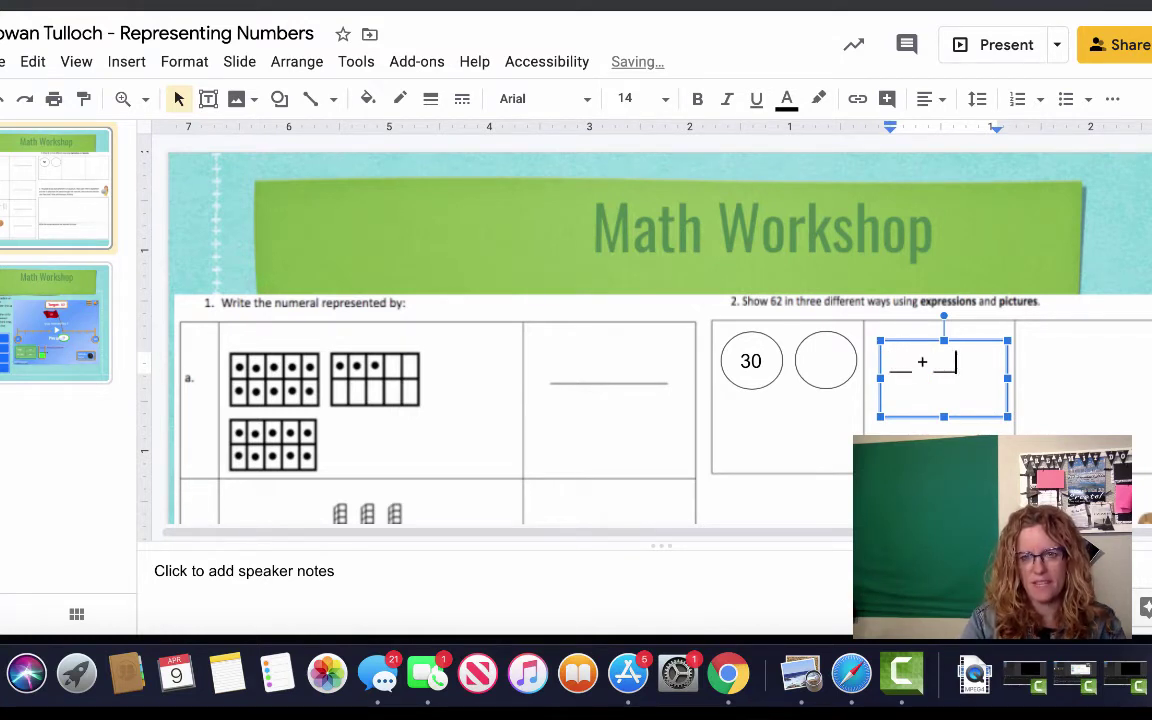
pyautogui.press('BackSpace')
pyautogui.write('= 62')
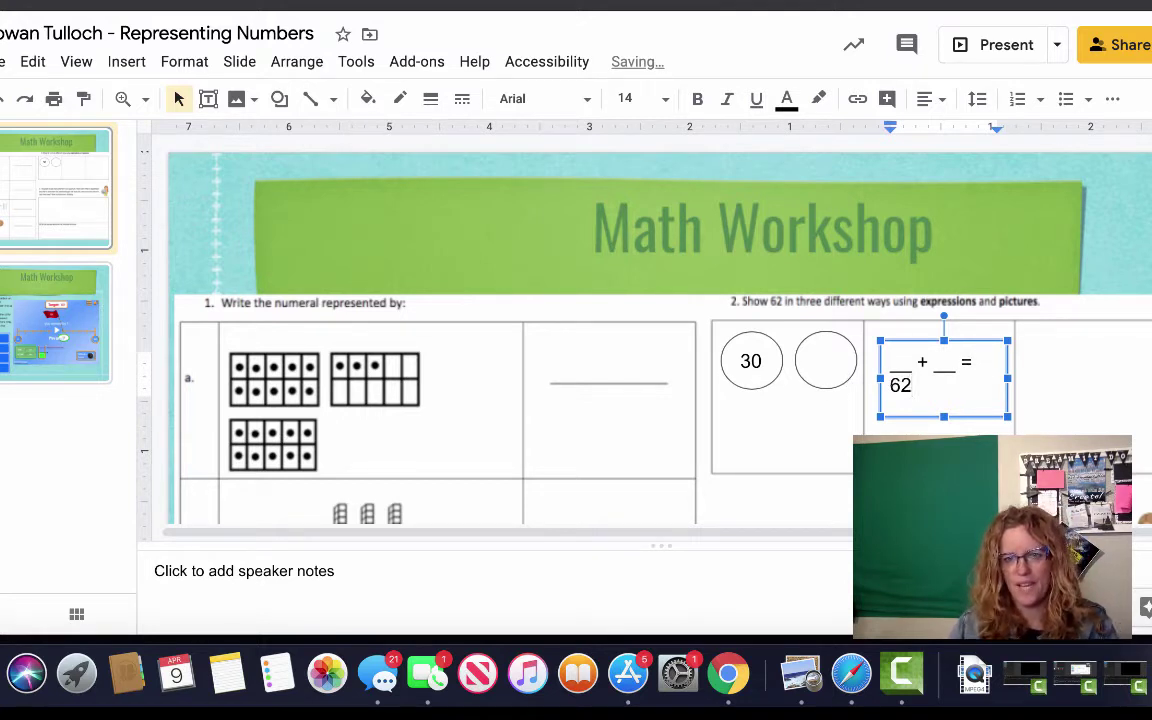
pyautogui.press('Escape')
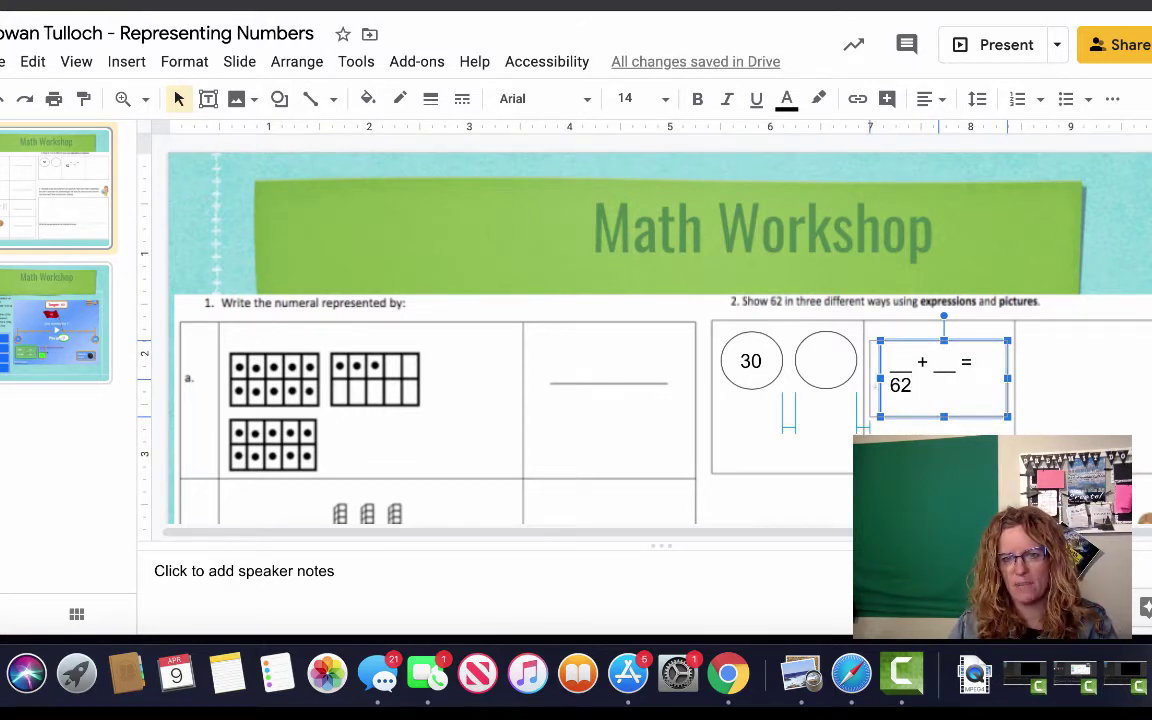
pyautogui.moveTo(875, 386); pyautogui.dragTo(869, 386)
pyautogui.press('Escape')
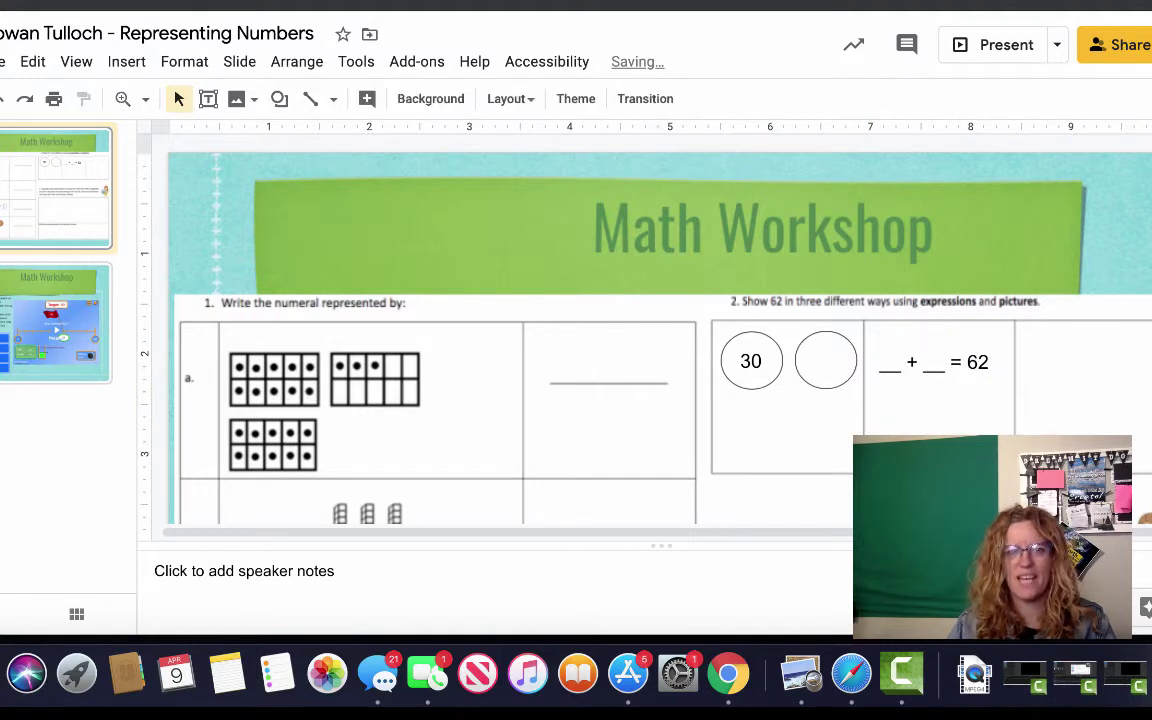
# Step: Add a text box reading "IIIII xx" in the third box of question 2
pyautogui.click(208, 98)
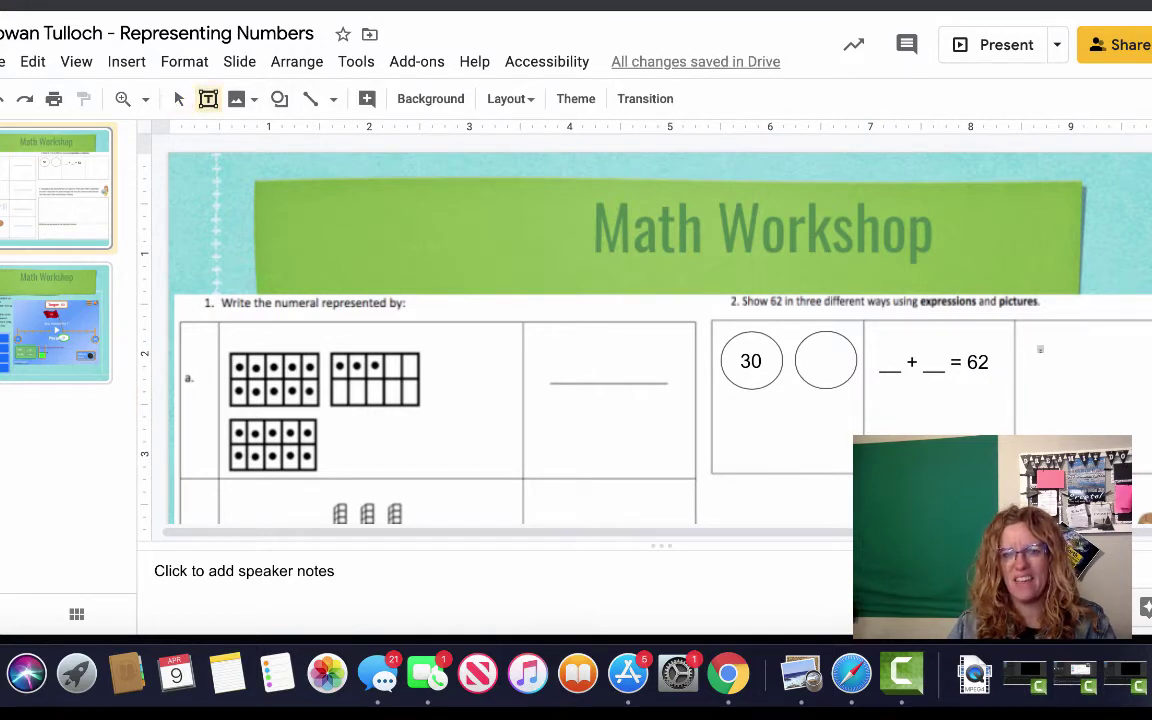
pyautogui.moveTo(1033, 343); pyautogui.dragTo(1150, 446)
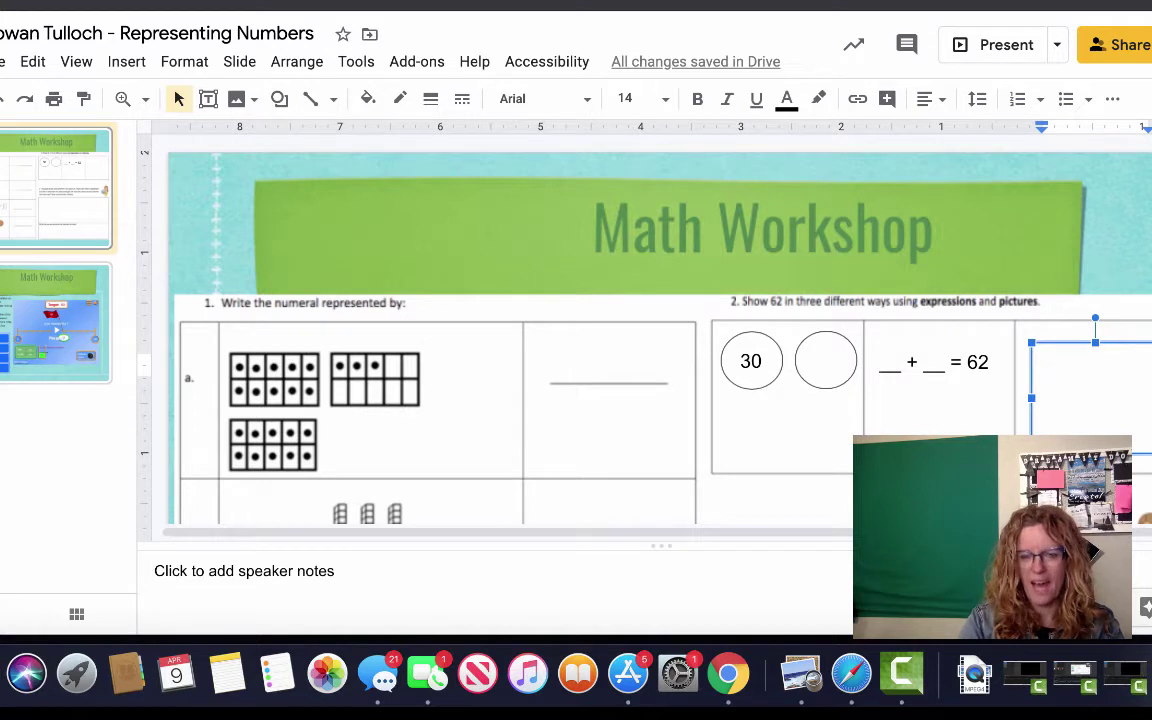
pyautogui.write('III')
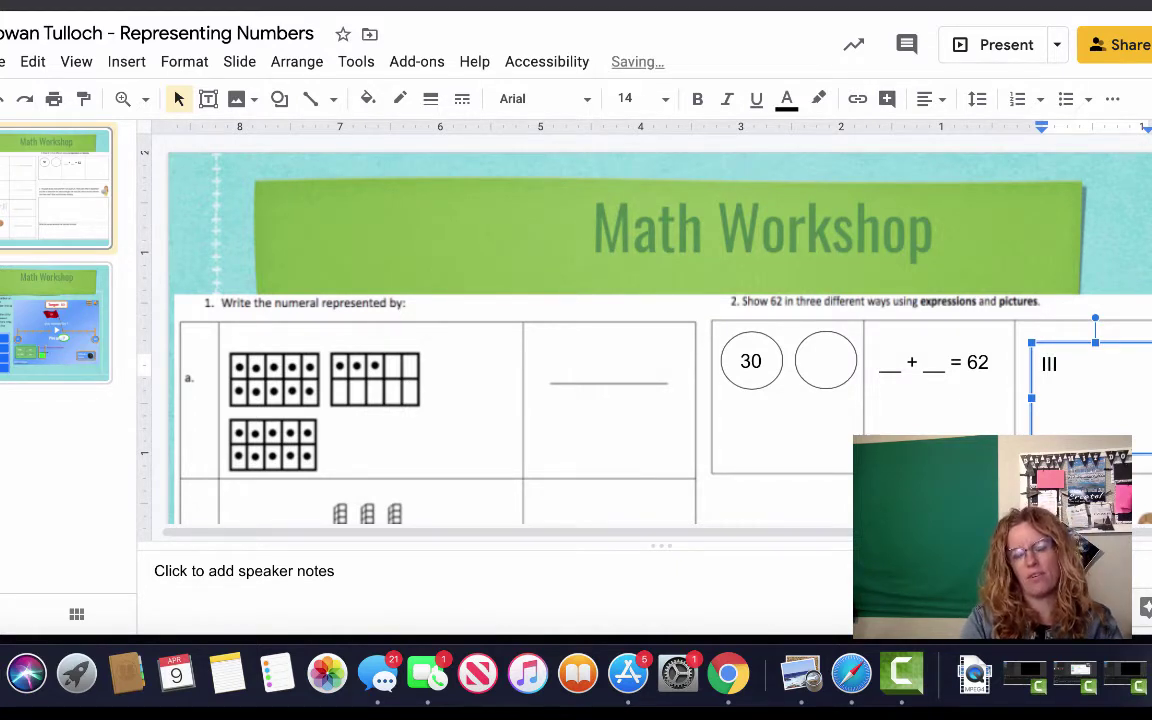
pyautogui.write('I')
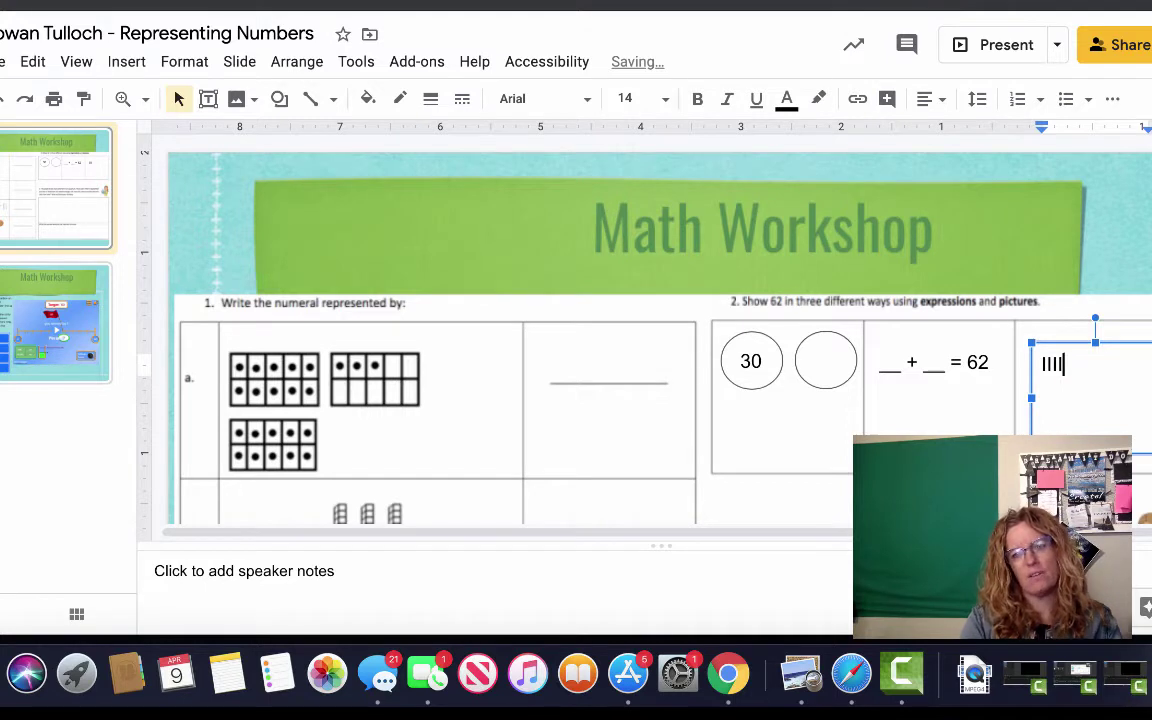
pyautogui.write('I')
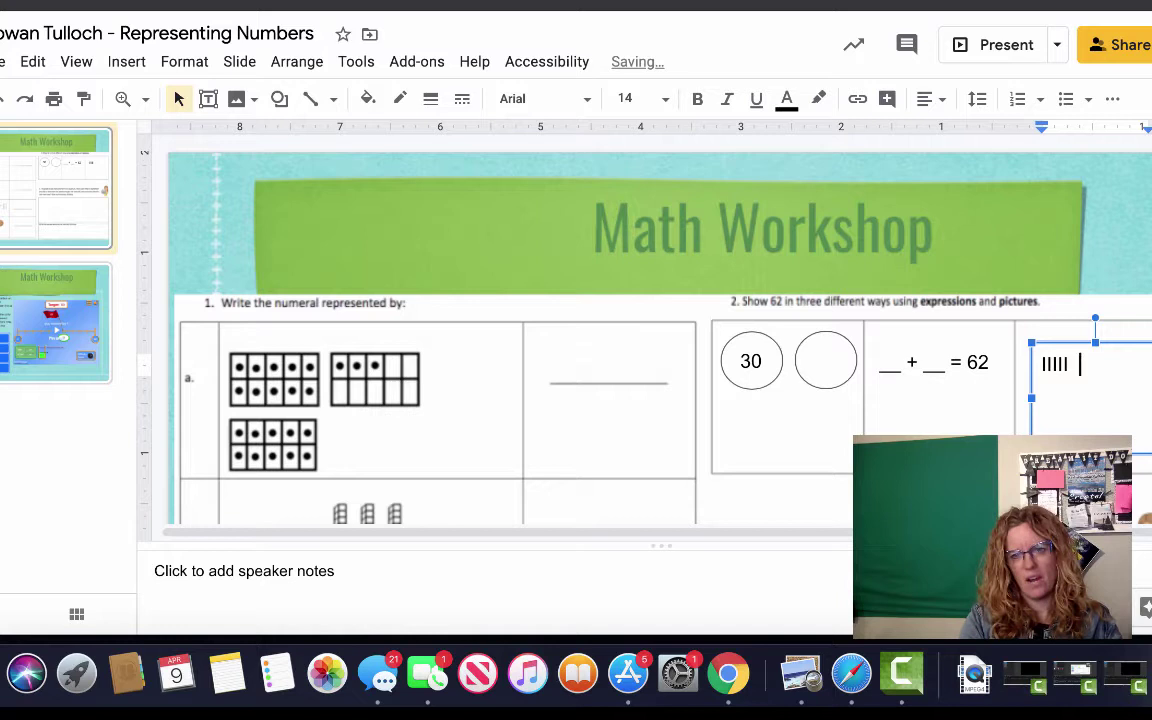
pyautogui.write('  x x')
pyautogui.press('BackSpace')
pyautogui.press('BackSpace')
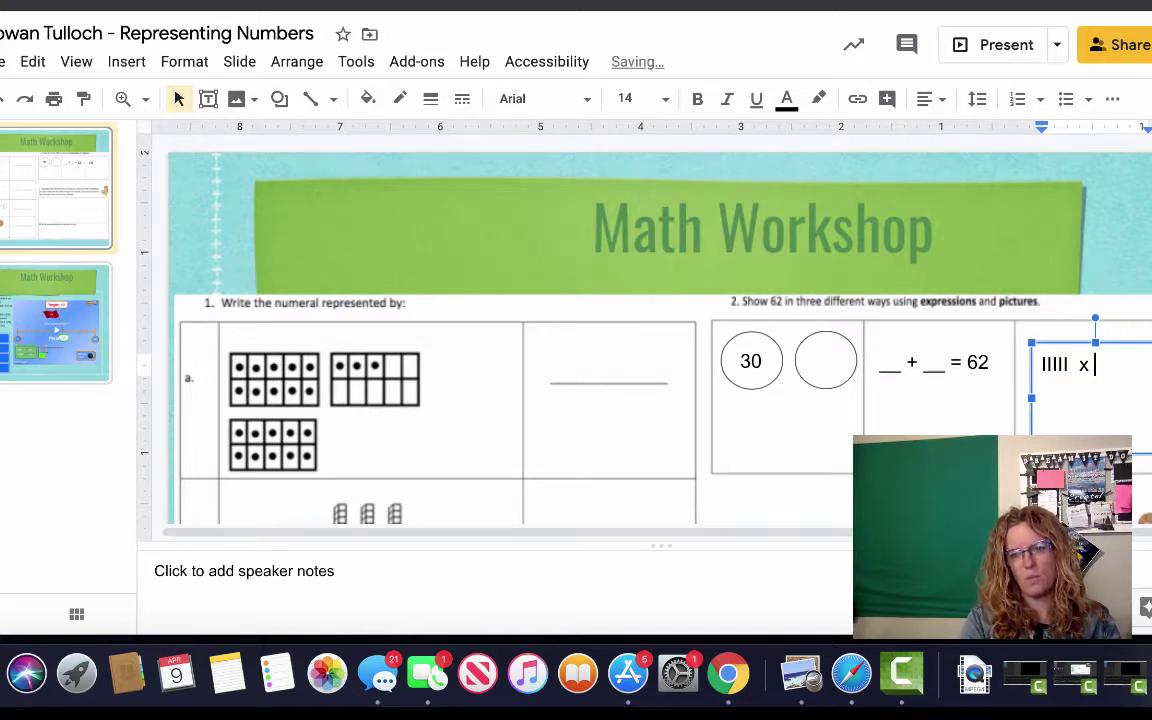
pyautogui.write('x')
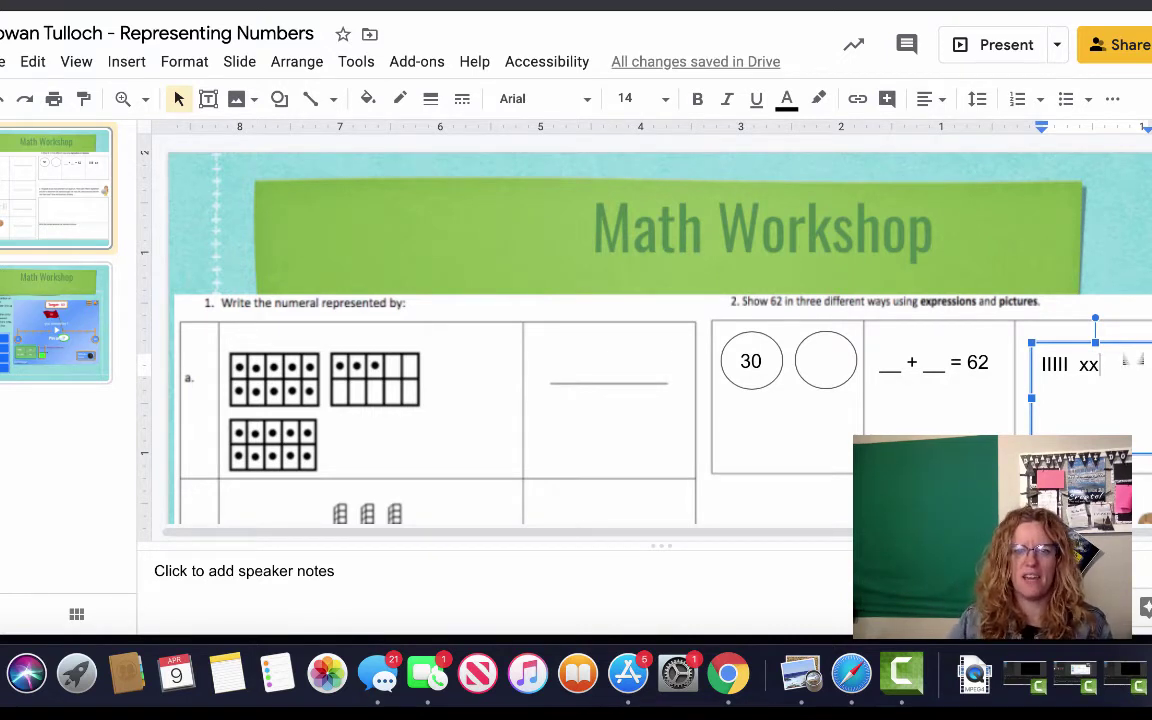
# Step: Draw empty text boxes over the answer lines of rows b and c in question 1
pyautogui.scroll(-5, 660, 330)
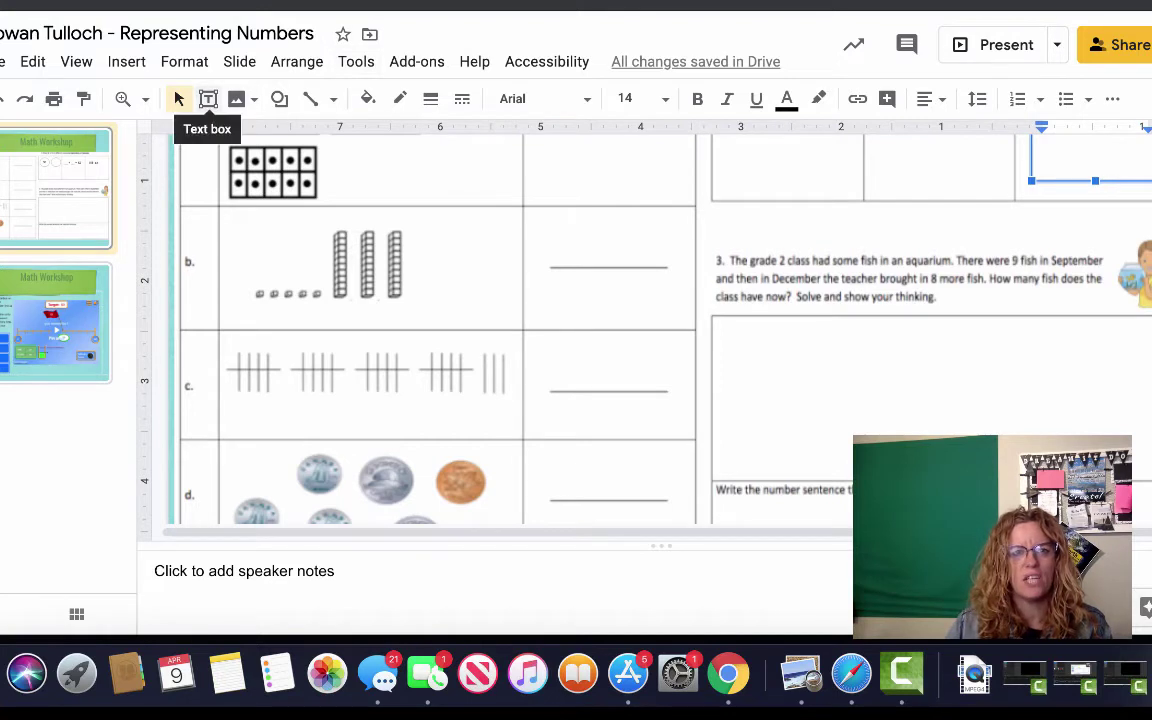
pyautogui.click(208, 99)
pyautogui.moveTo(559, 215); pyautogui.dragTo(665, 272)
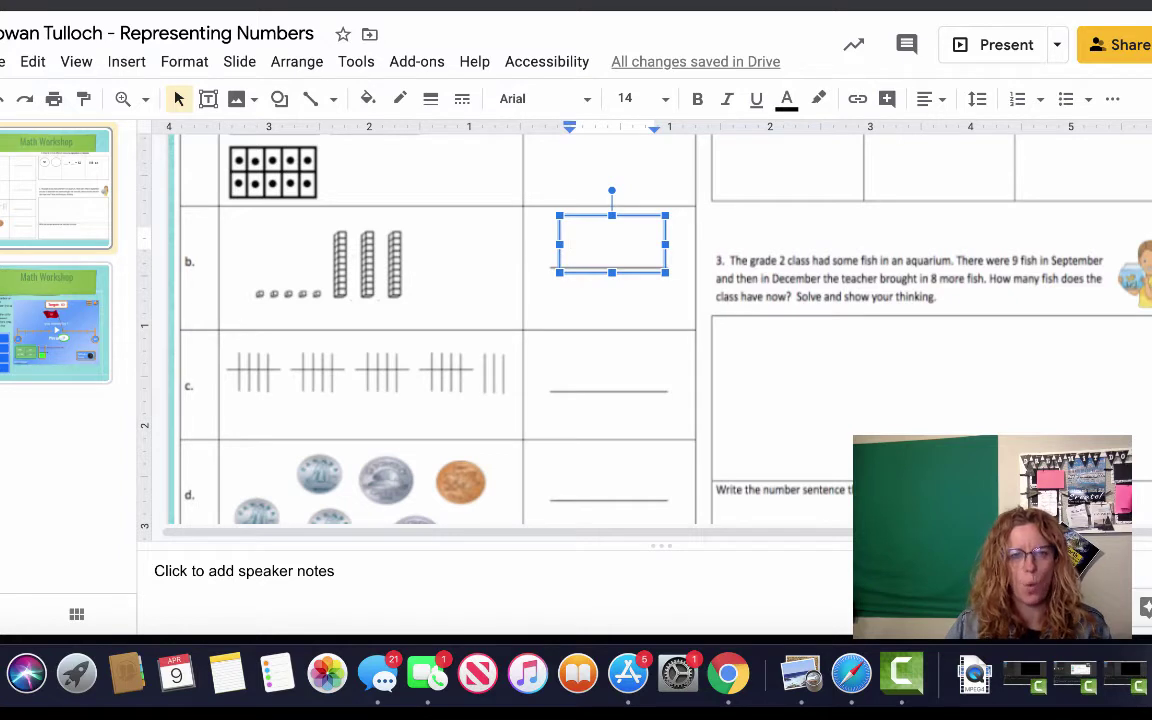
pyautogui.scroll(-3, 500, 330)
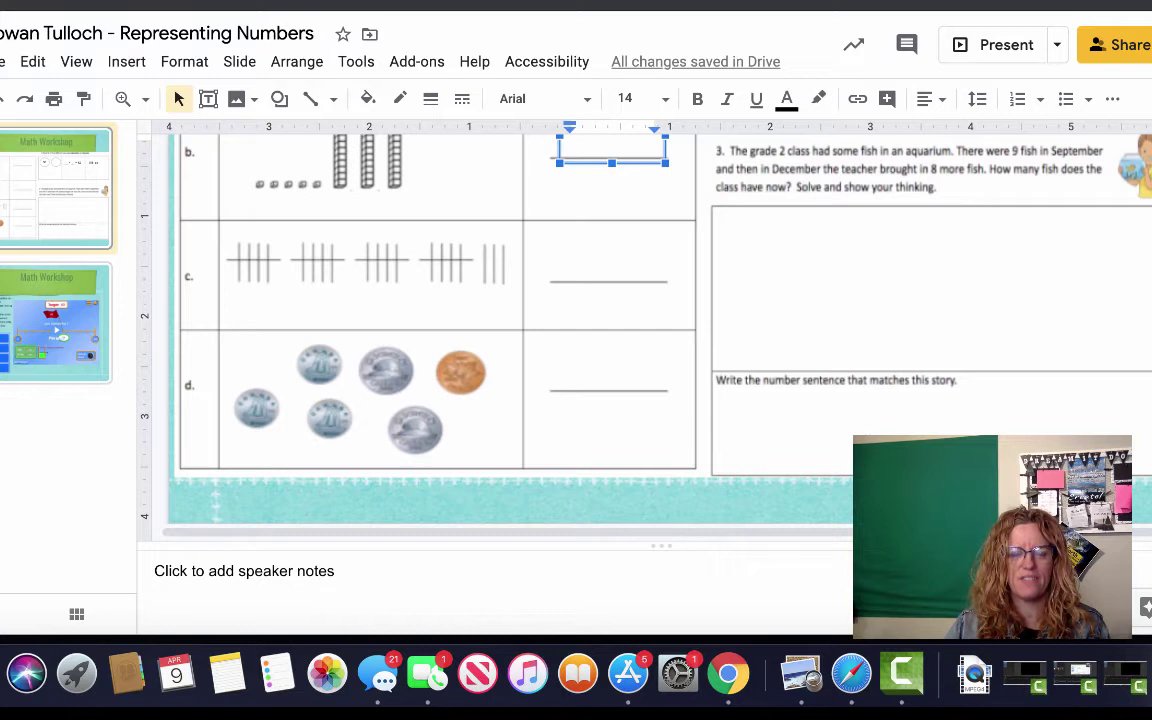
pyautogui.click(208, 98)
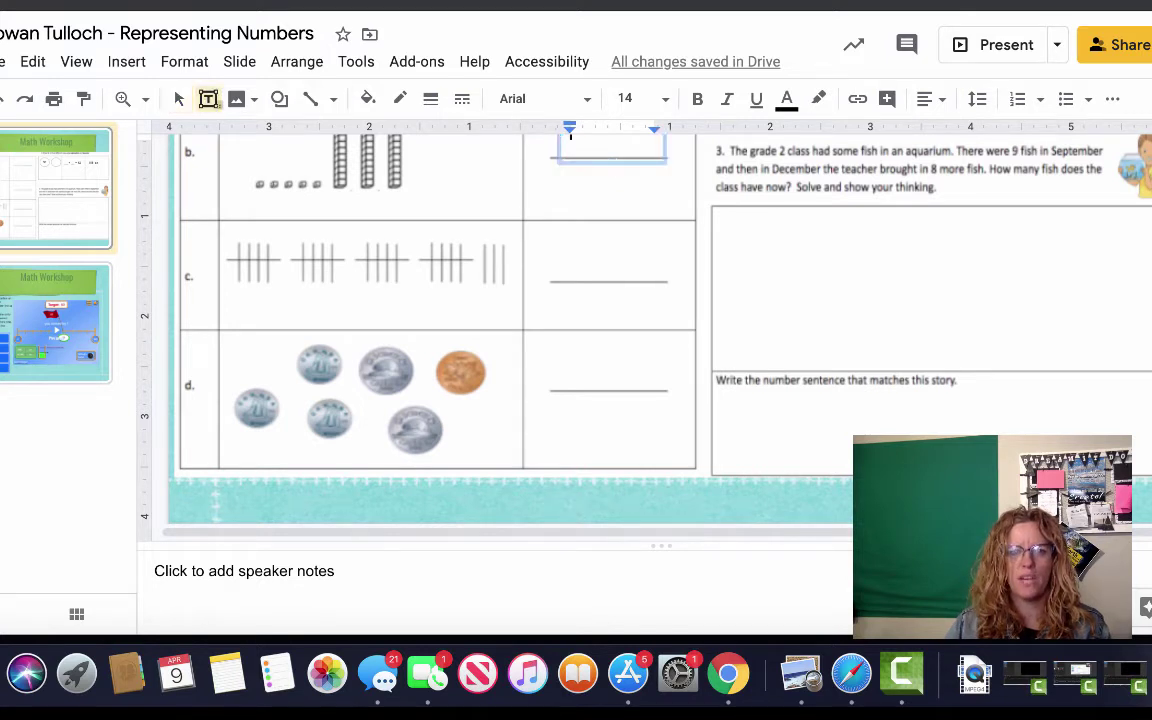
pyautogui.moveTo(555, 230); pyautogui.dragTo(670, 278)
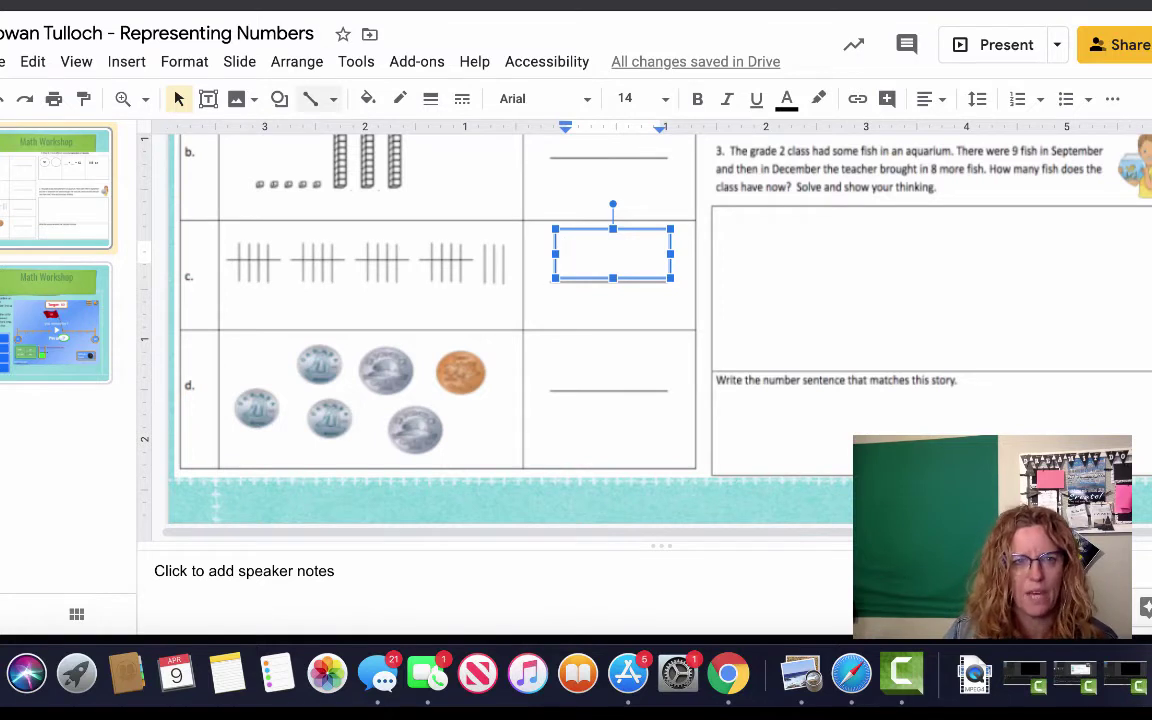
# Step: Draw a text box over the answer line of row d, beside the coins, and place the text cursor in it
pyautogui.click(208, 99)
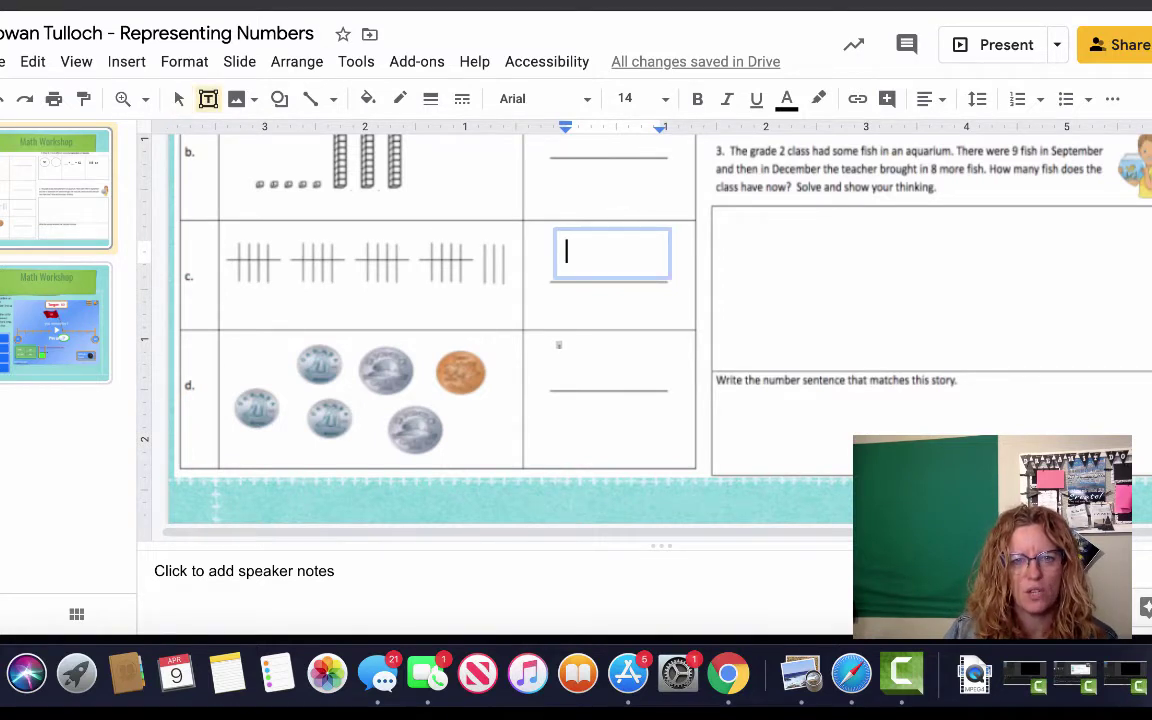
pyautogui.moveTo(551, 337)
pyautogui.mouseDown()
pyautogui.moveTo(1150, 406)
pyautogui.moveTo(656, 372)
pyautogui.mouseUp()
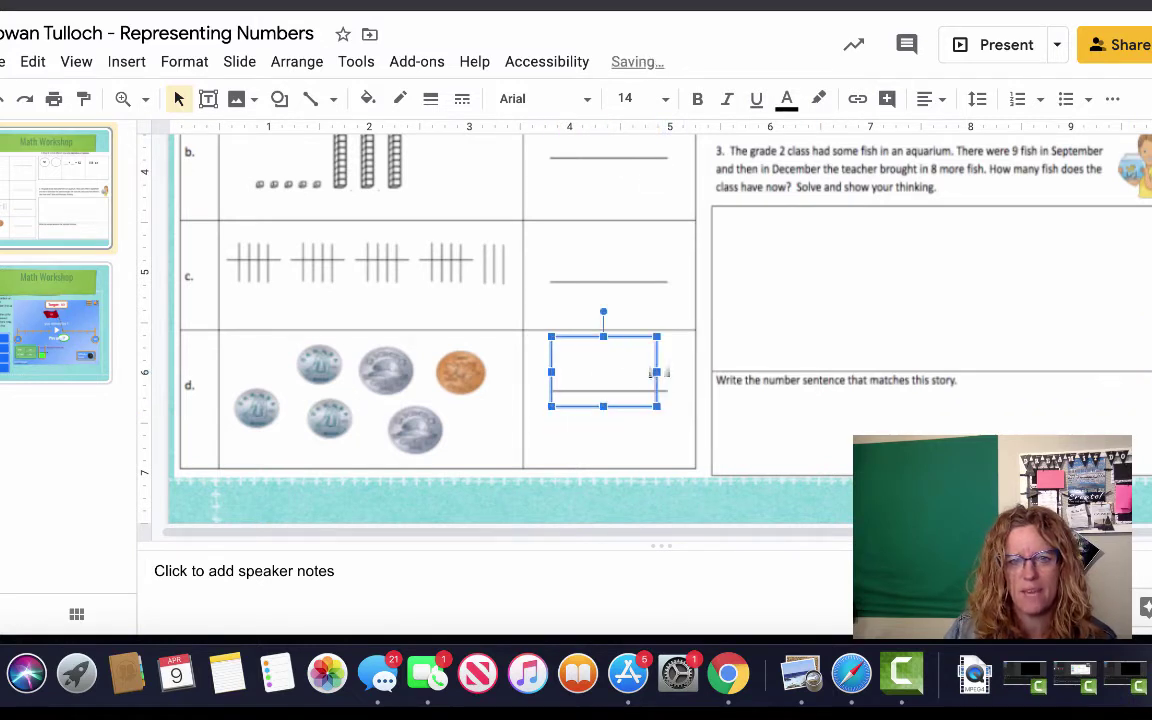
pyautogui.click(558, 350)
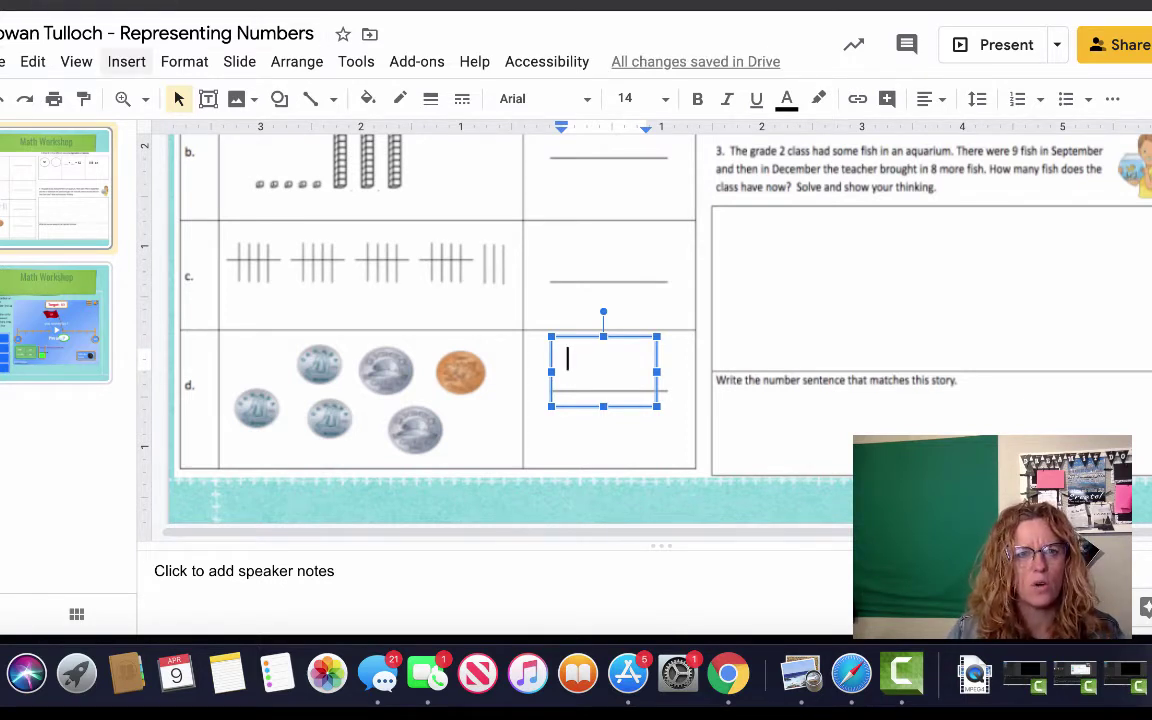
# Step: Find the cent sign among the special characters with the search "cen" and put a single ¢ in row d's text box
pyautogui.click(126, 61)
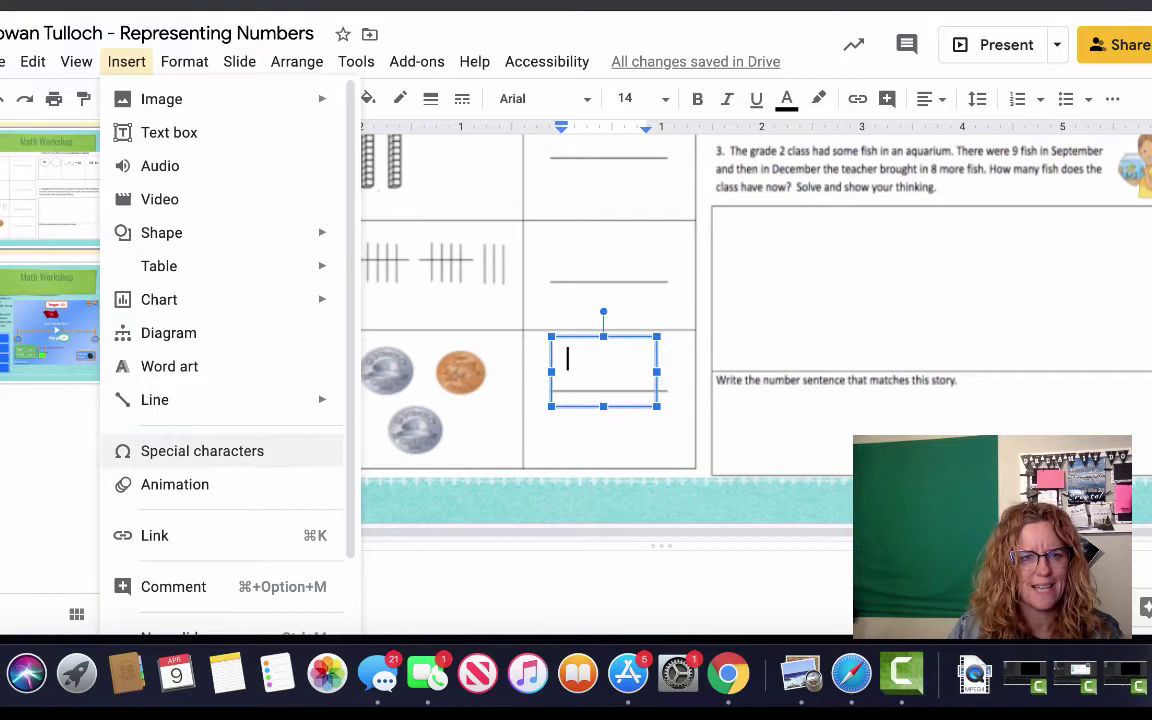
pyautogui.scroll(-2, 220, 500)
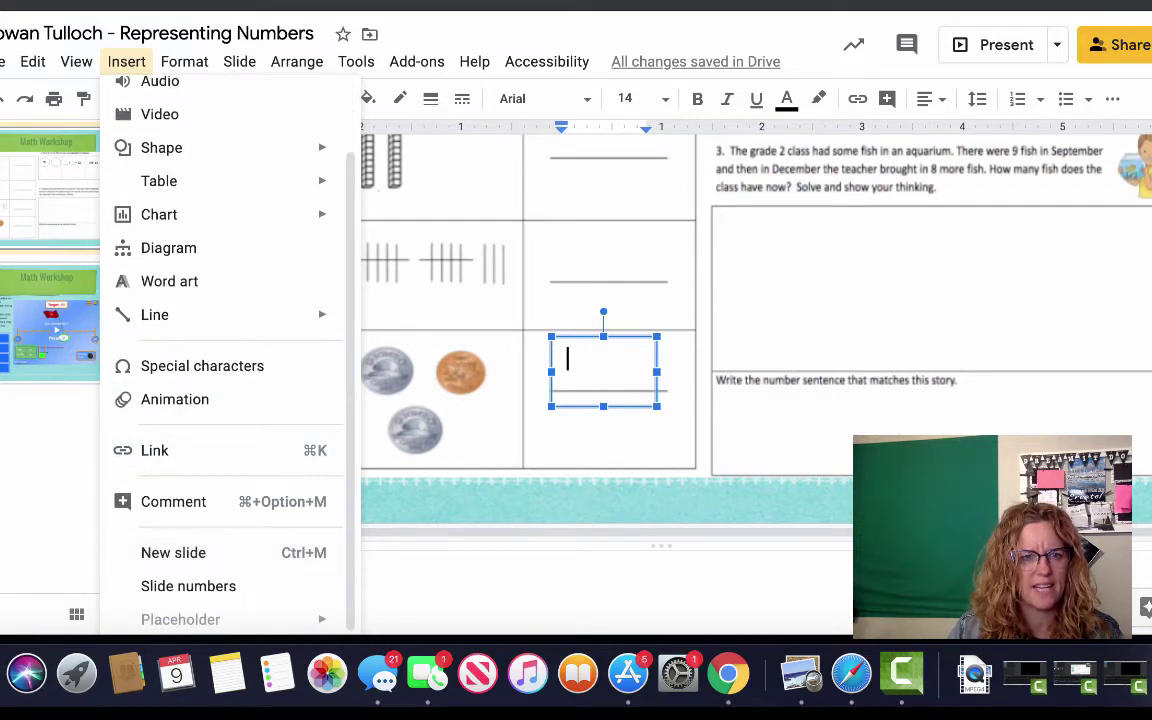
pyautogui.moveTo(160, 214)
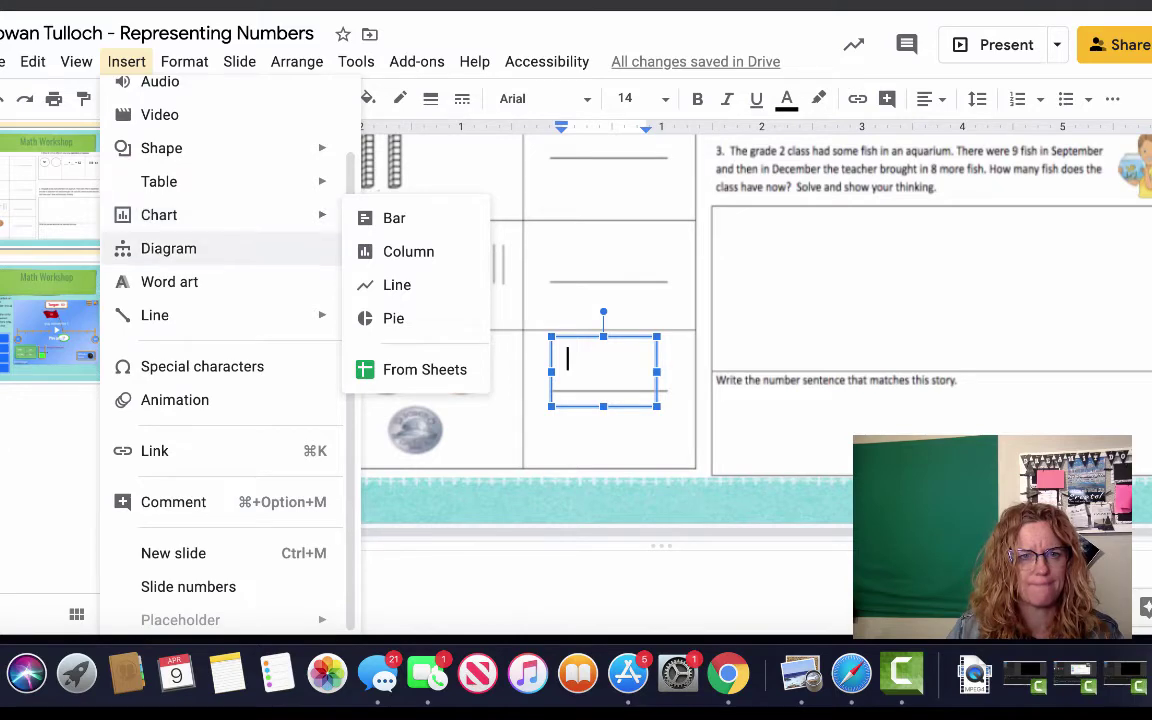
pyautogui.scroll(1, 220, 268)
pyautogui.scroll(-1, 220, 280)
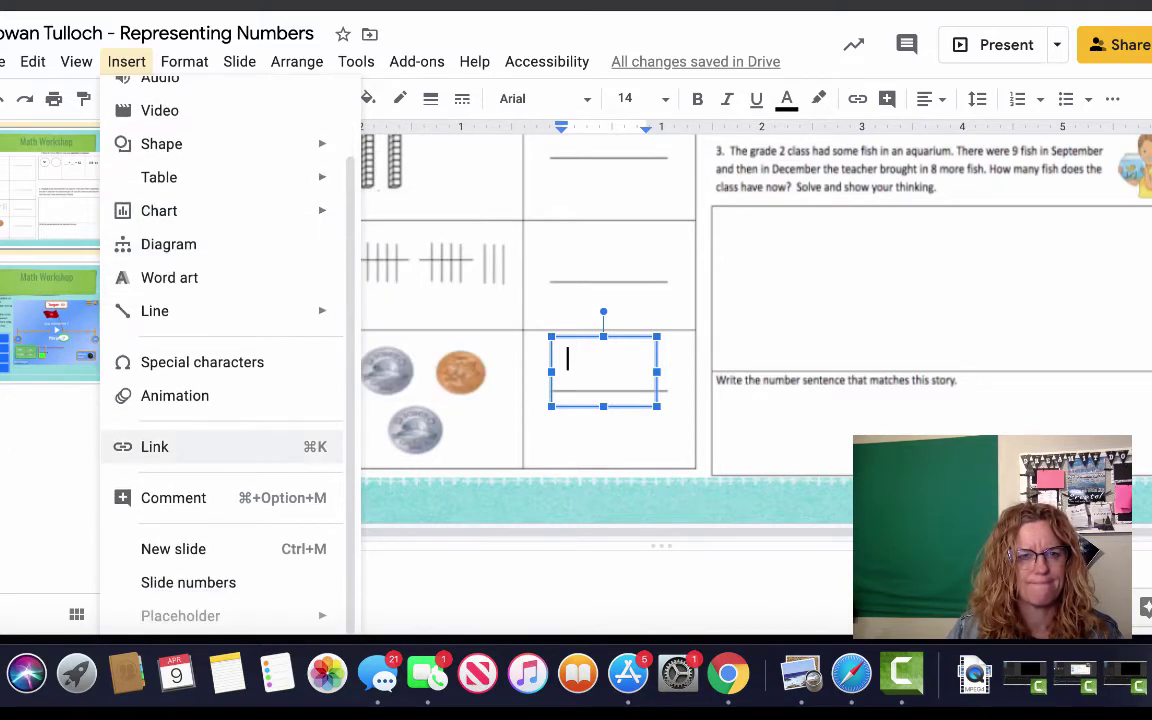
pyautogui.press('Escape')
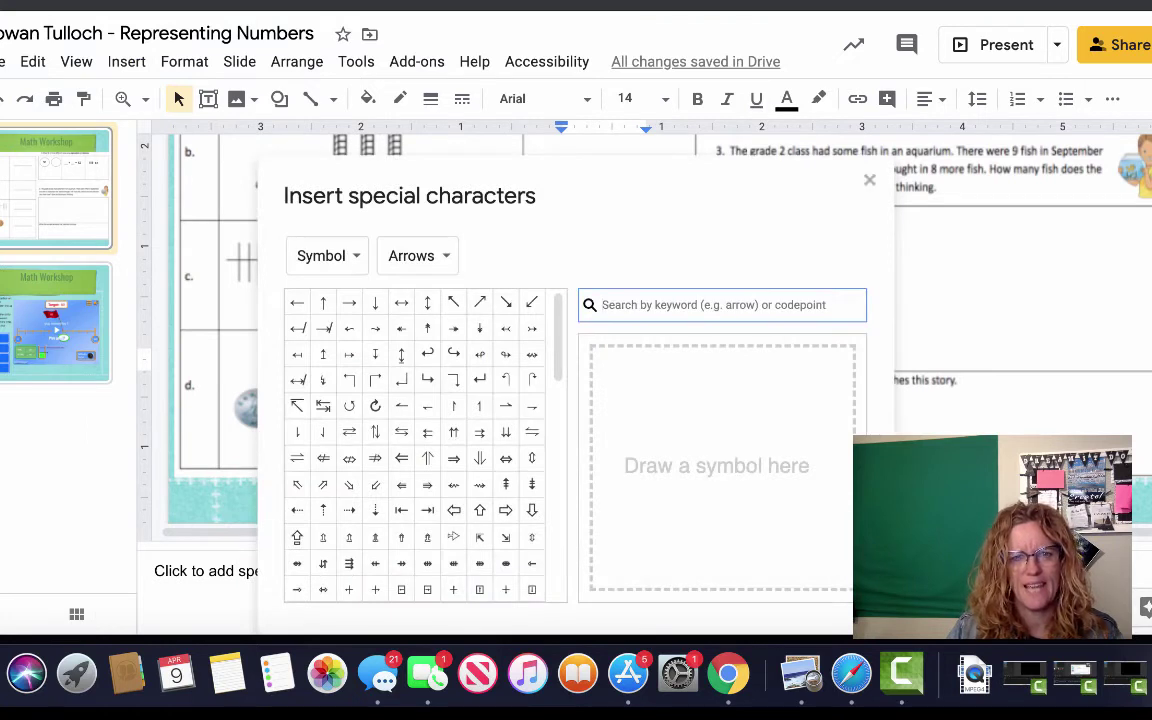
pyautogui.write('cen')
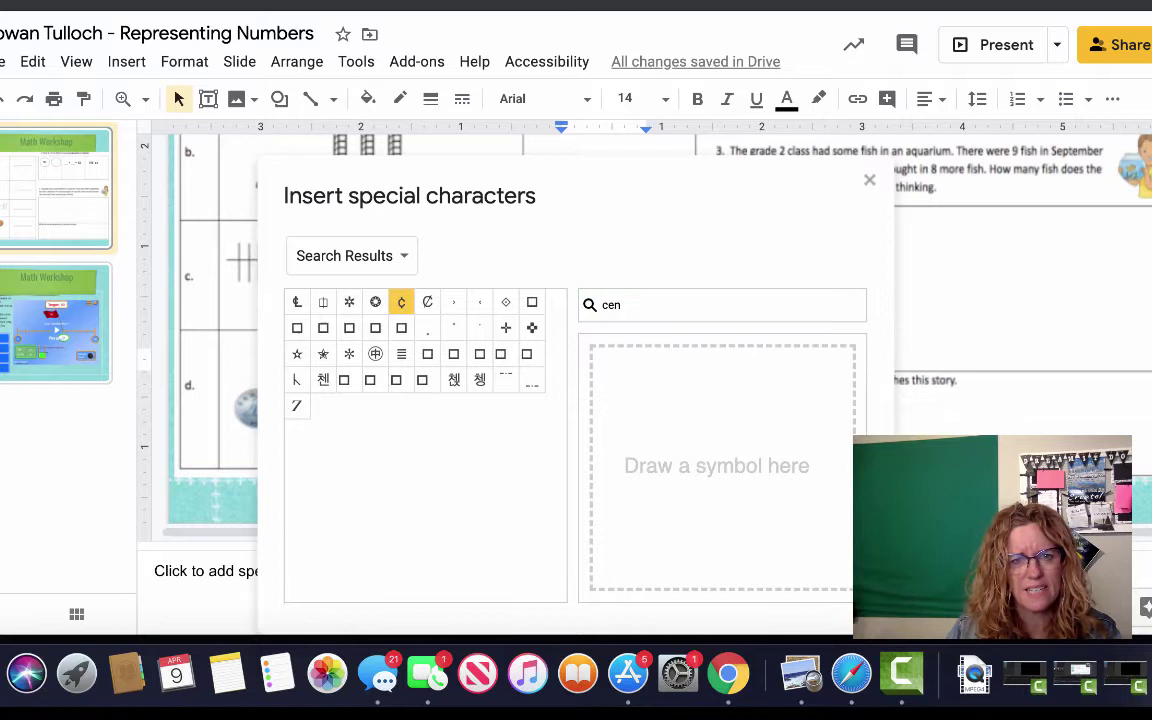
pyautogui.click(401, 302)
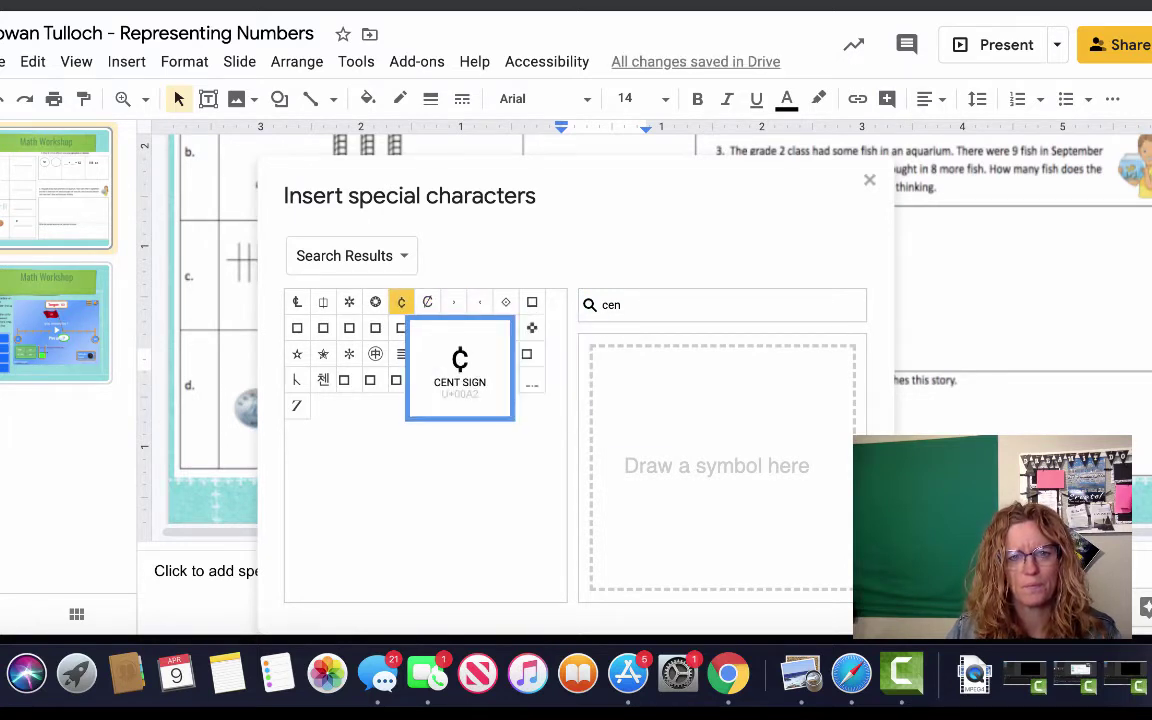
pyautogui.click(401, 301)
pyautogui.press('Escape')
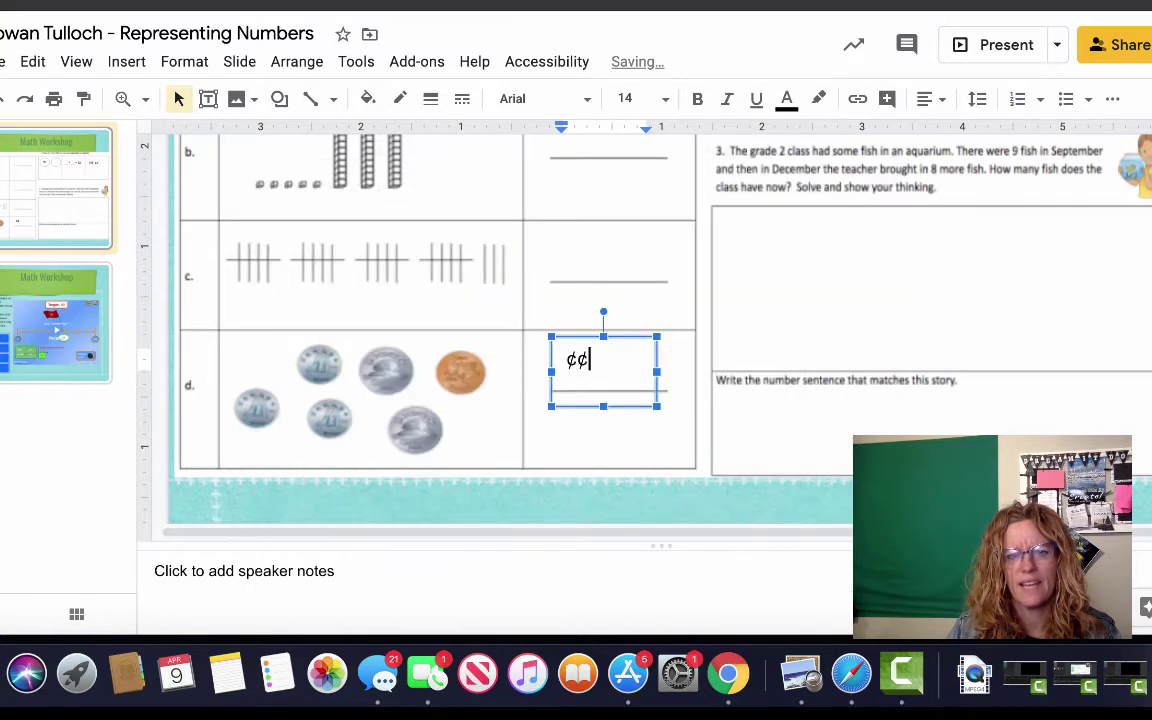
pyautogui.press('BackSpace')
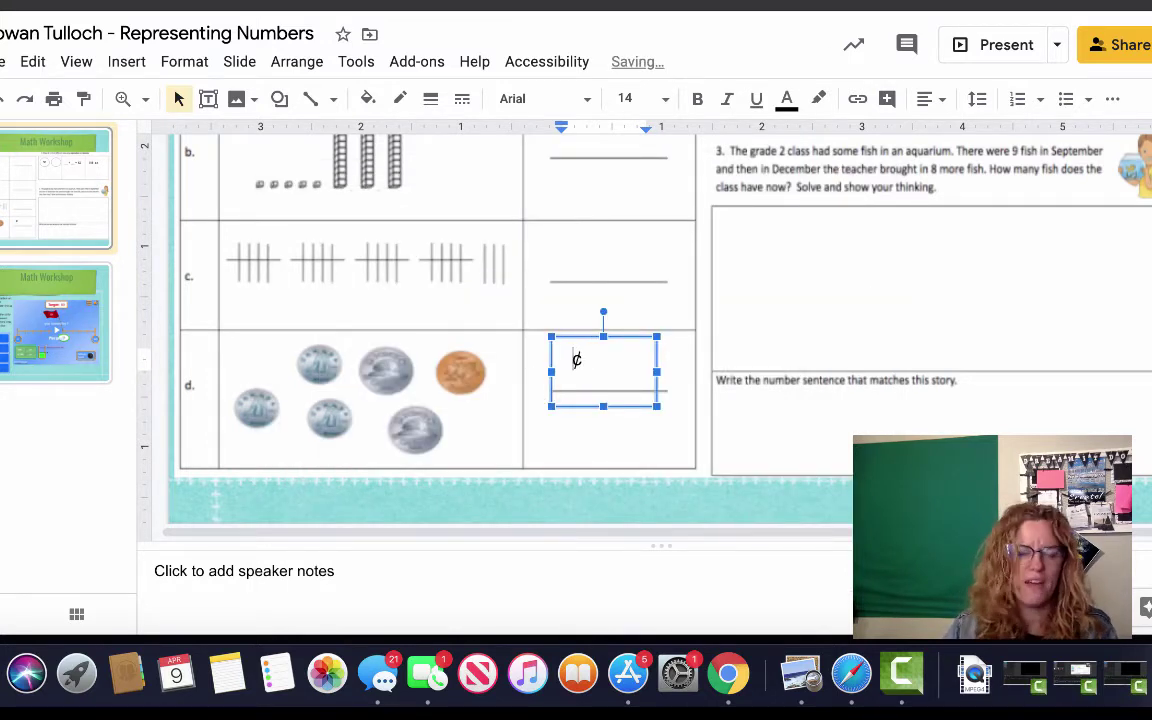
# Step: Draw a large text box filling the solution area under the fish aquarium problem in question 3
pyautogui.scroll(3, 580, 320)
pyautogui.scroll(2, 580, 320)
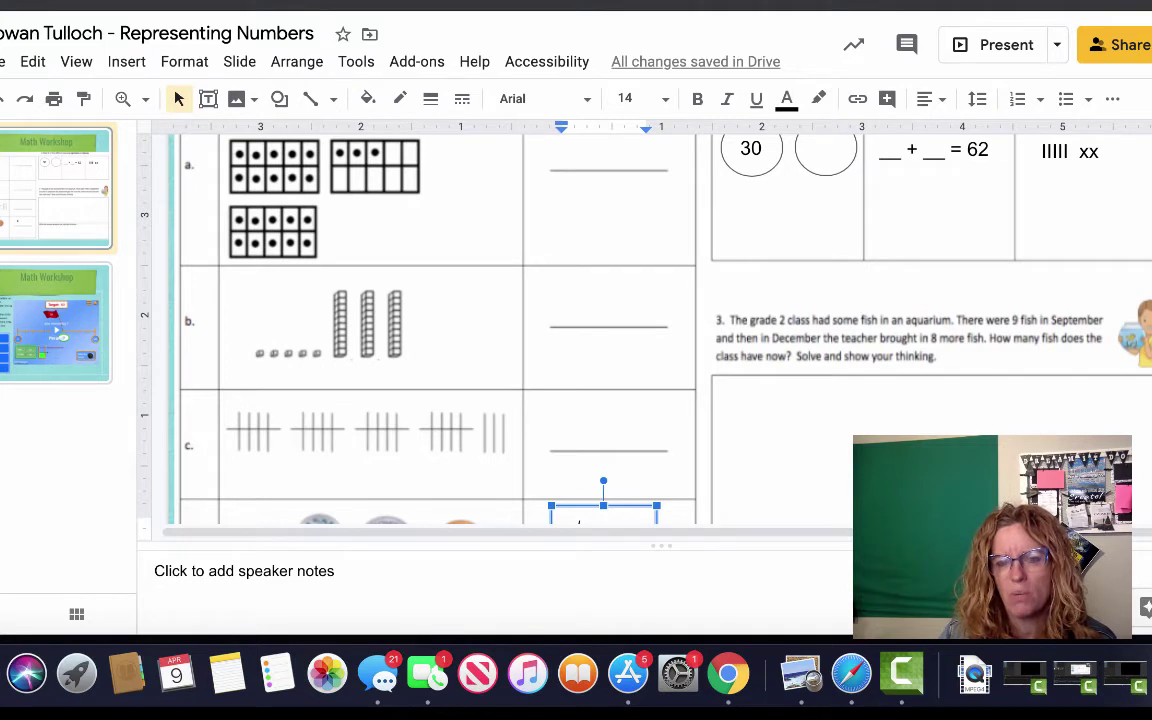
pyautogui.scroll(-1, 574, 519)
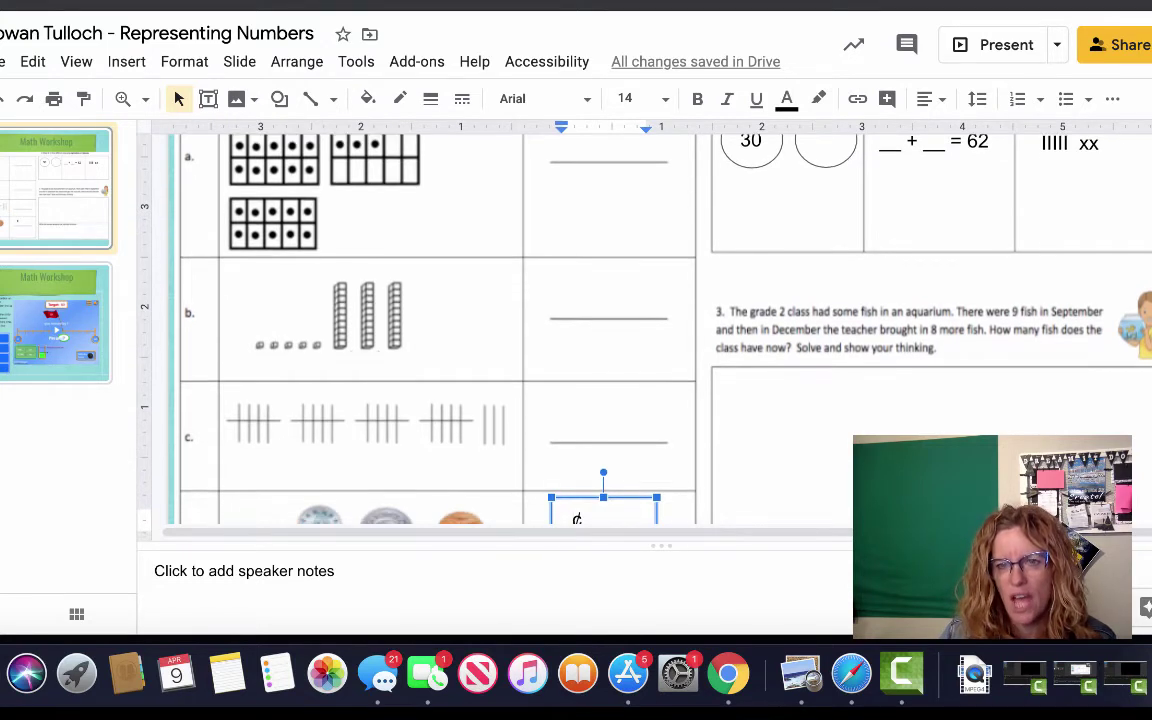
pyautogui.scroll(-1, 574, 400)
pyautogui.scroll(-1, 576, 511)
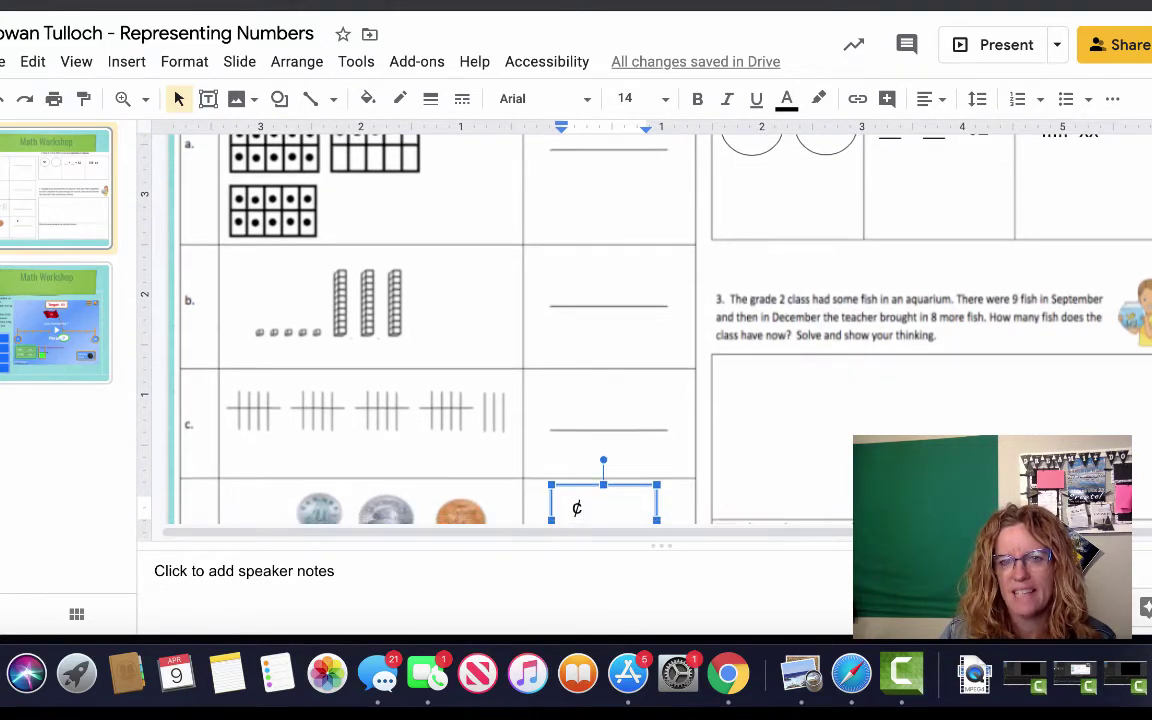
pyautogui.click(208, 98)
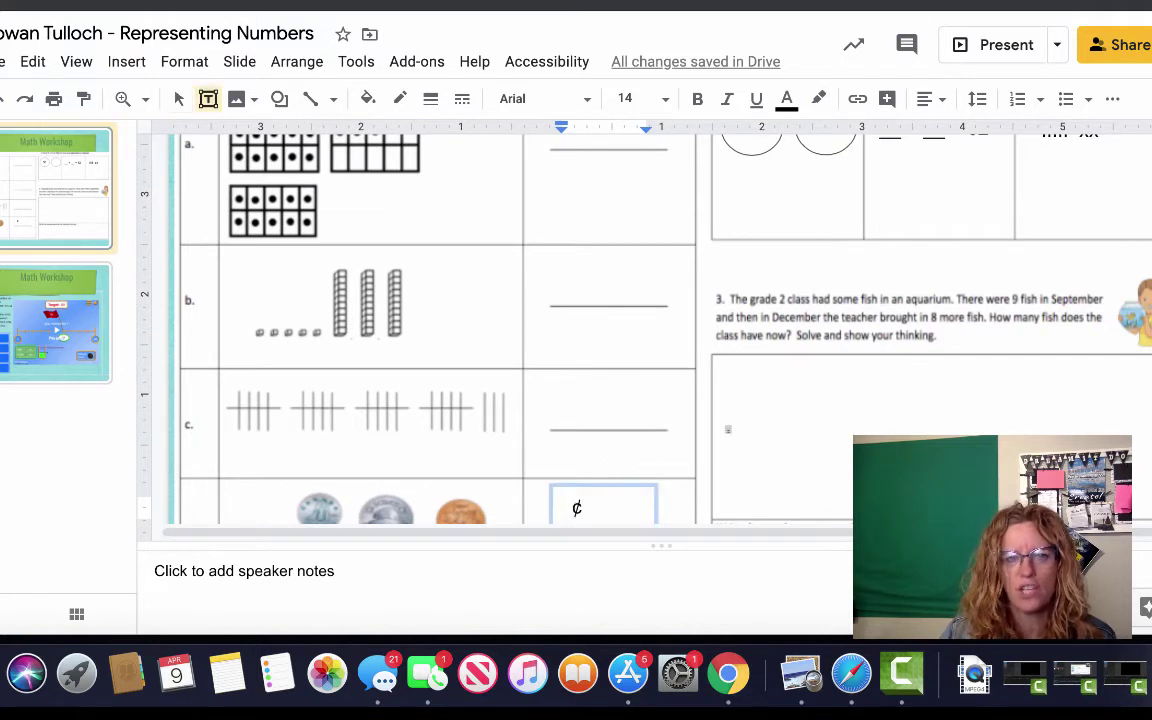
pyautogui.moveTo(726, 363); pyautogui.dragTo(1151, 515)
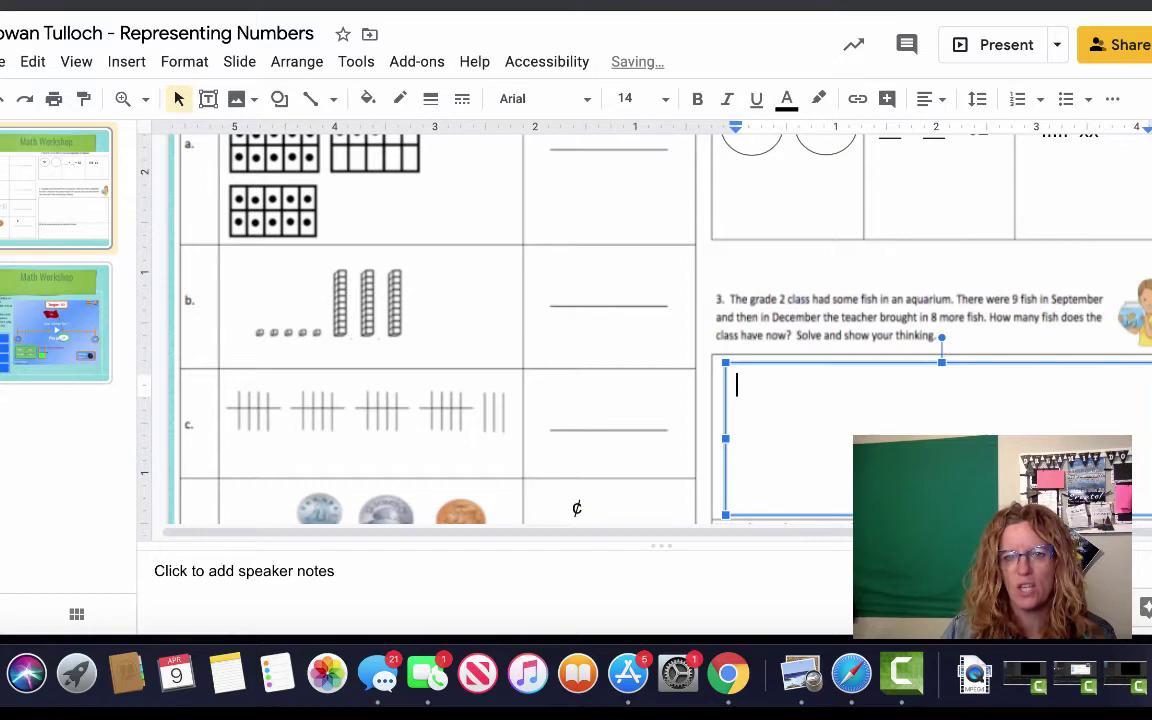
# Step: Search the special characters for "fish" to use in the solution text box of question 3
pyautogui.scroll(-1, 645, 330)
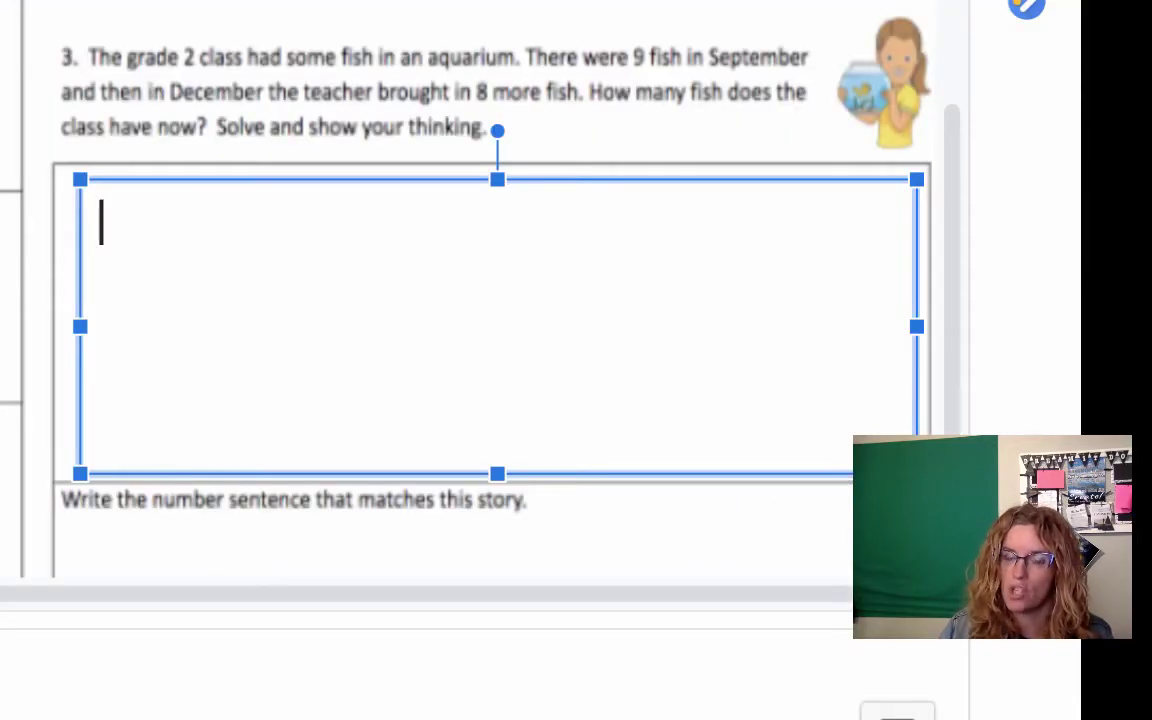
pyautogui.scroll(-2, 430, 300)
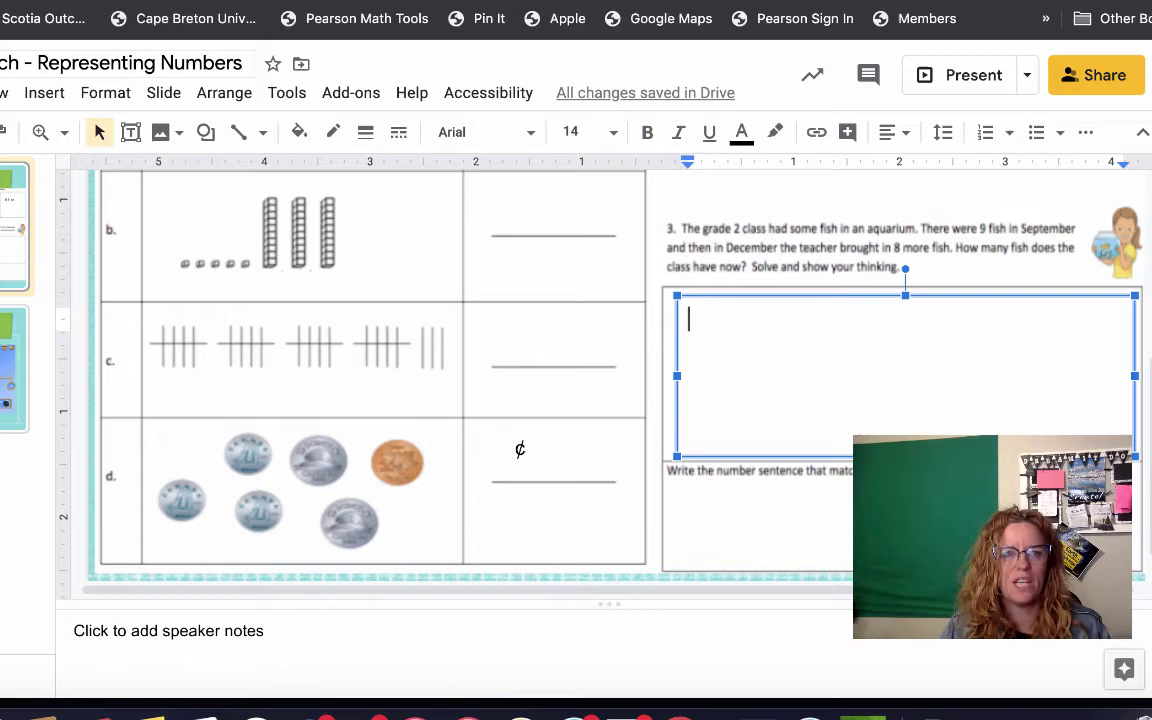
pyautogui.click(44, 92)
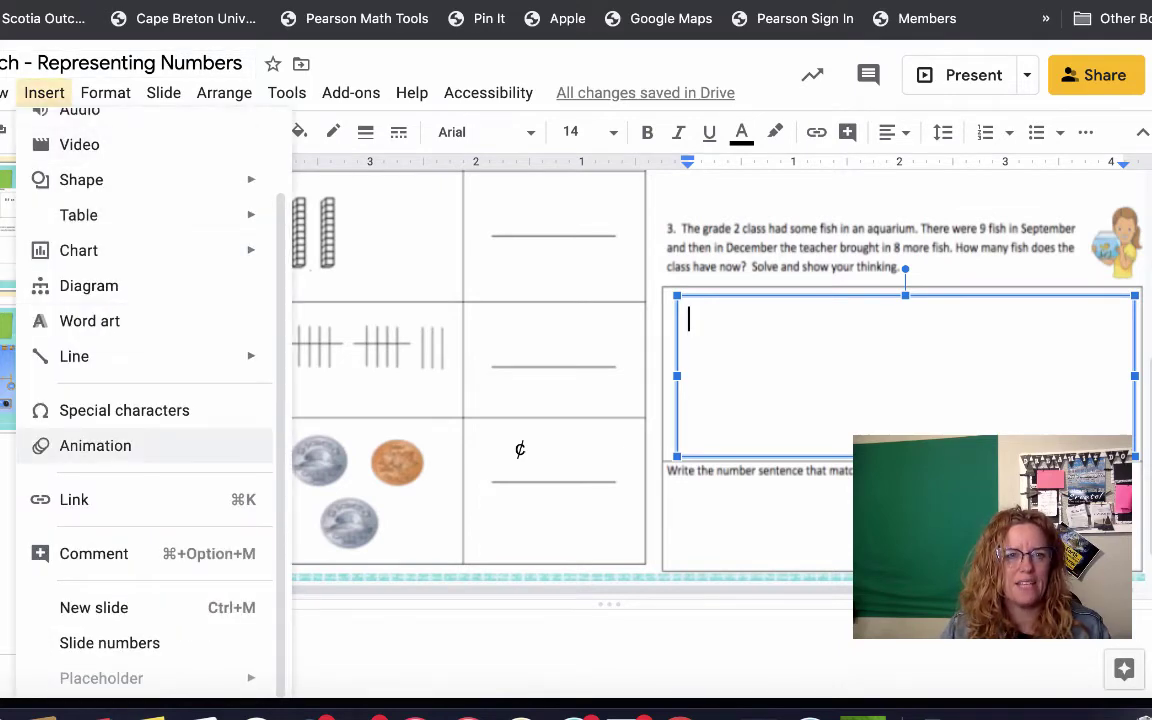
pyautogui.click(124, 410)
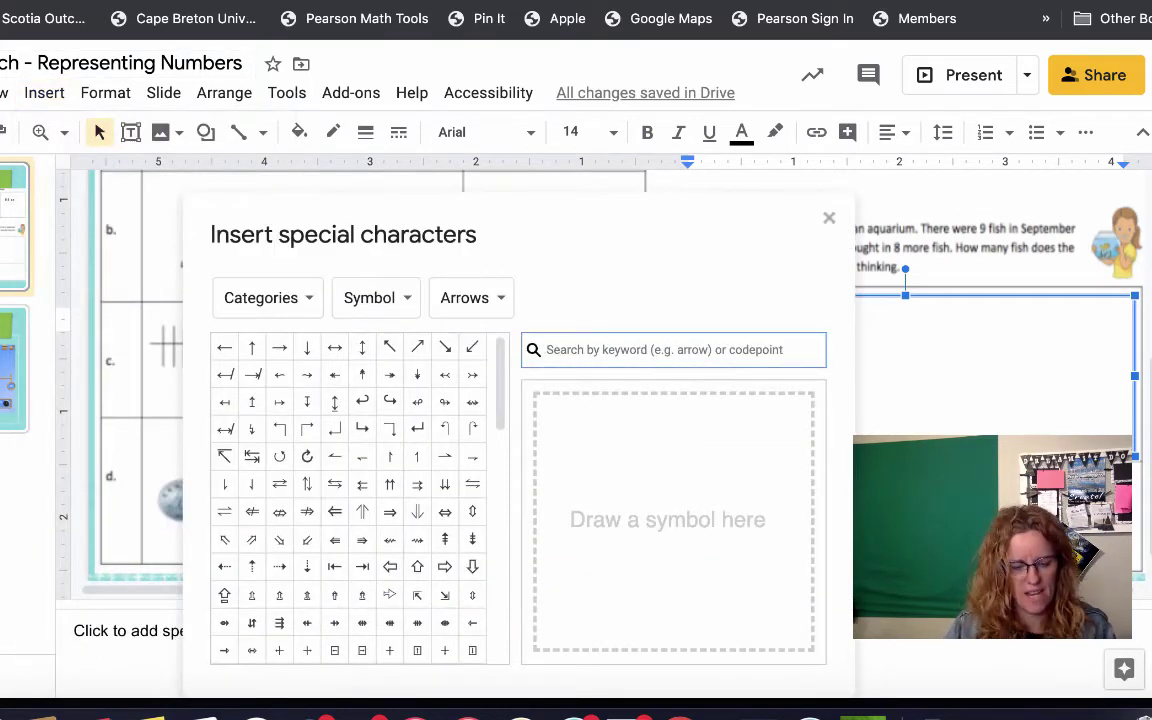
pyautogui.write('fish')
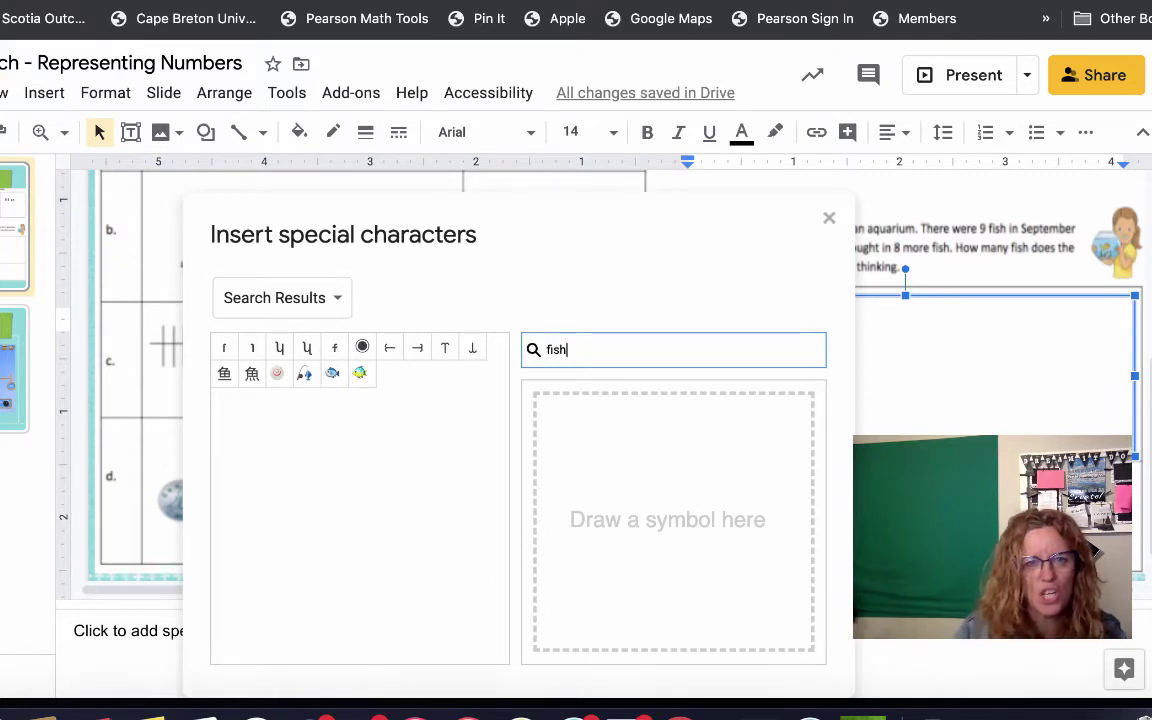
# Step: Insert a row of nine tropical fish characters in the solution box and start a new line two rows below it
pyautogui.click(361, 373)
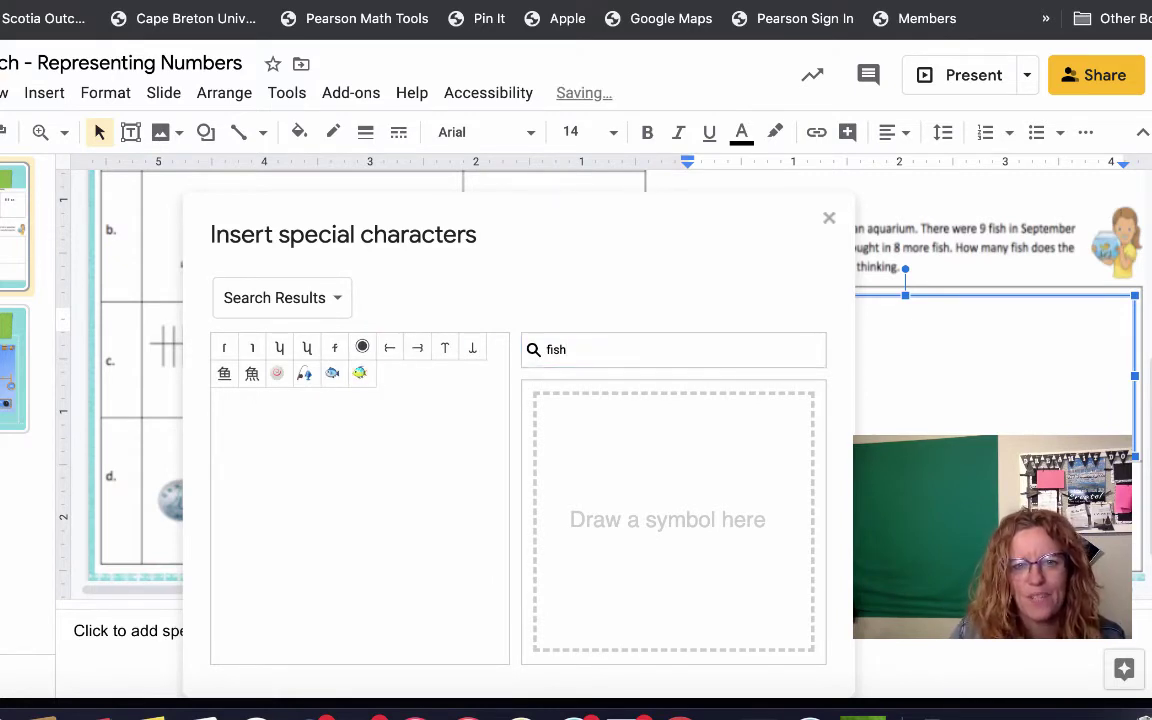
pyautogui.click(360, 373)
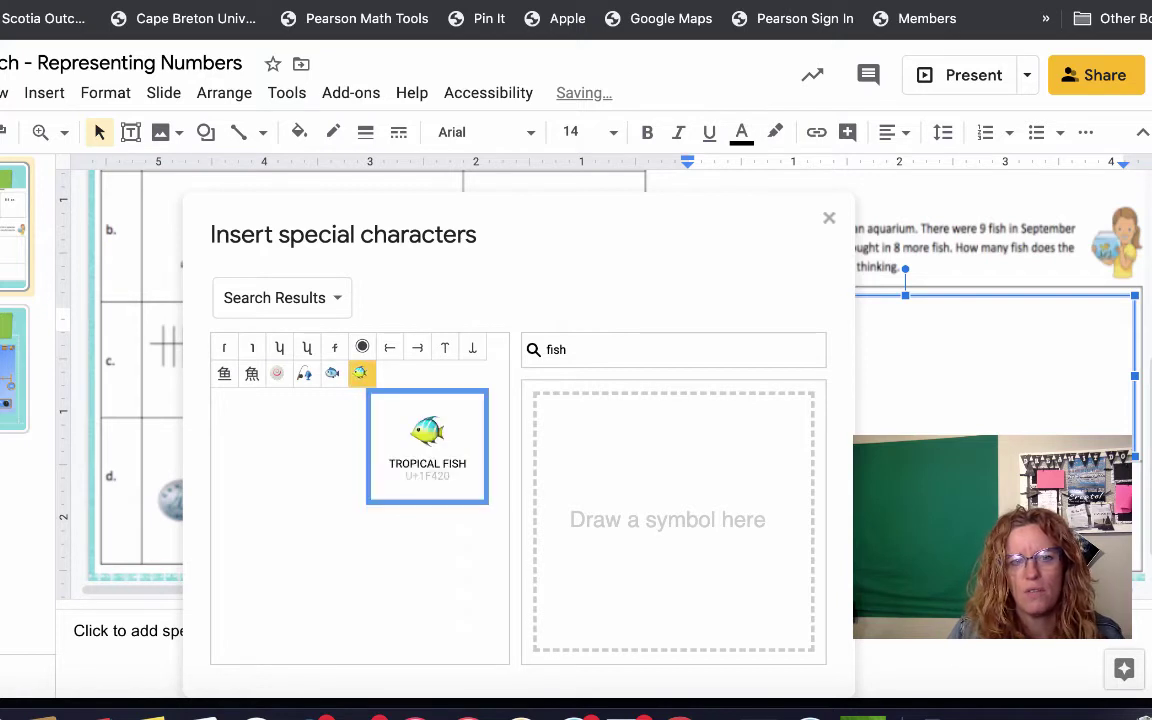
pyautogui.click(359, 373)
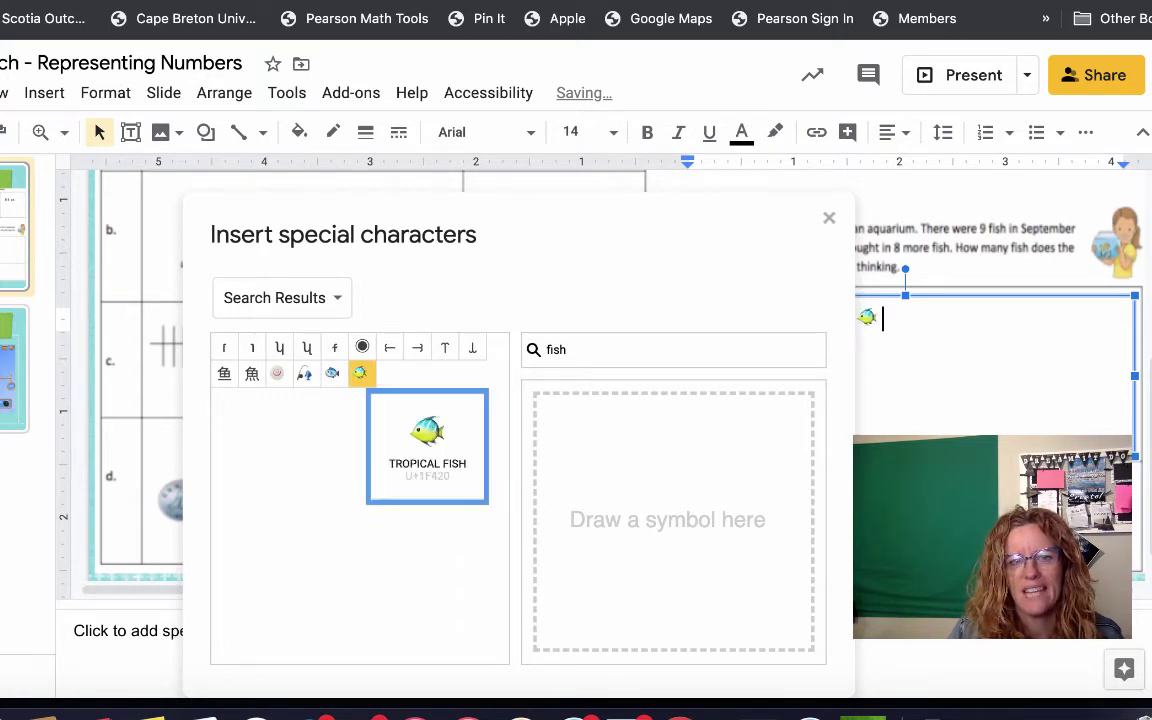
pyautogui.click(359, 373)
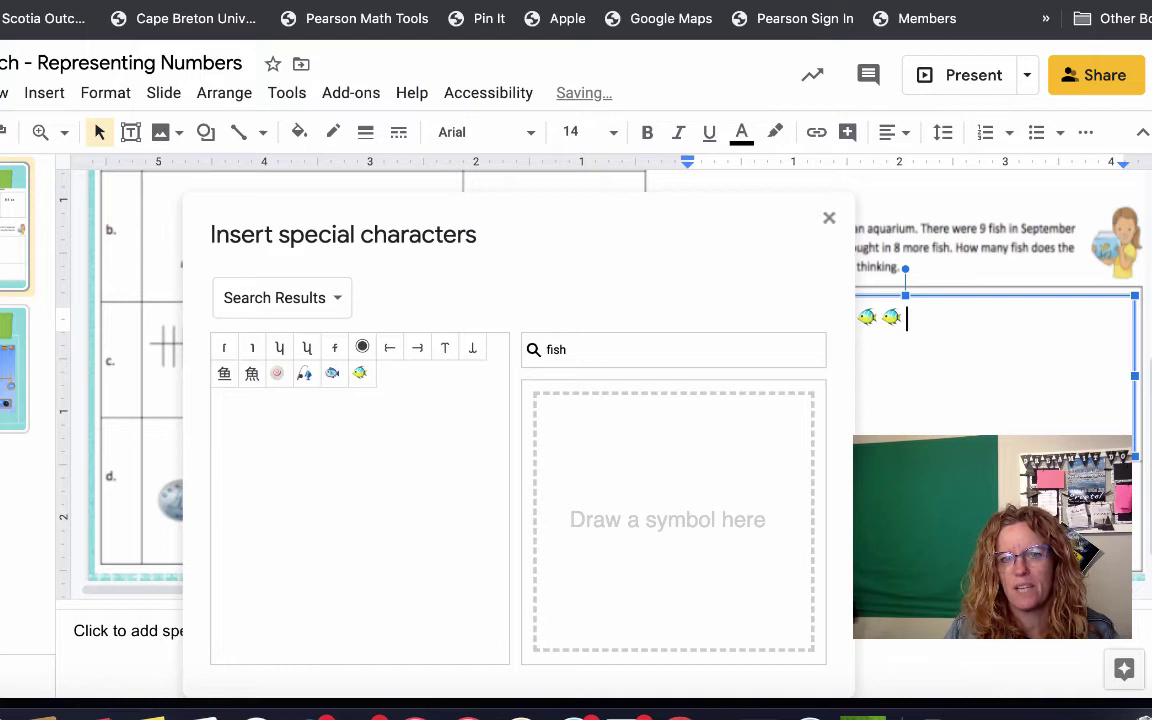
pyautogui.press('Escape')
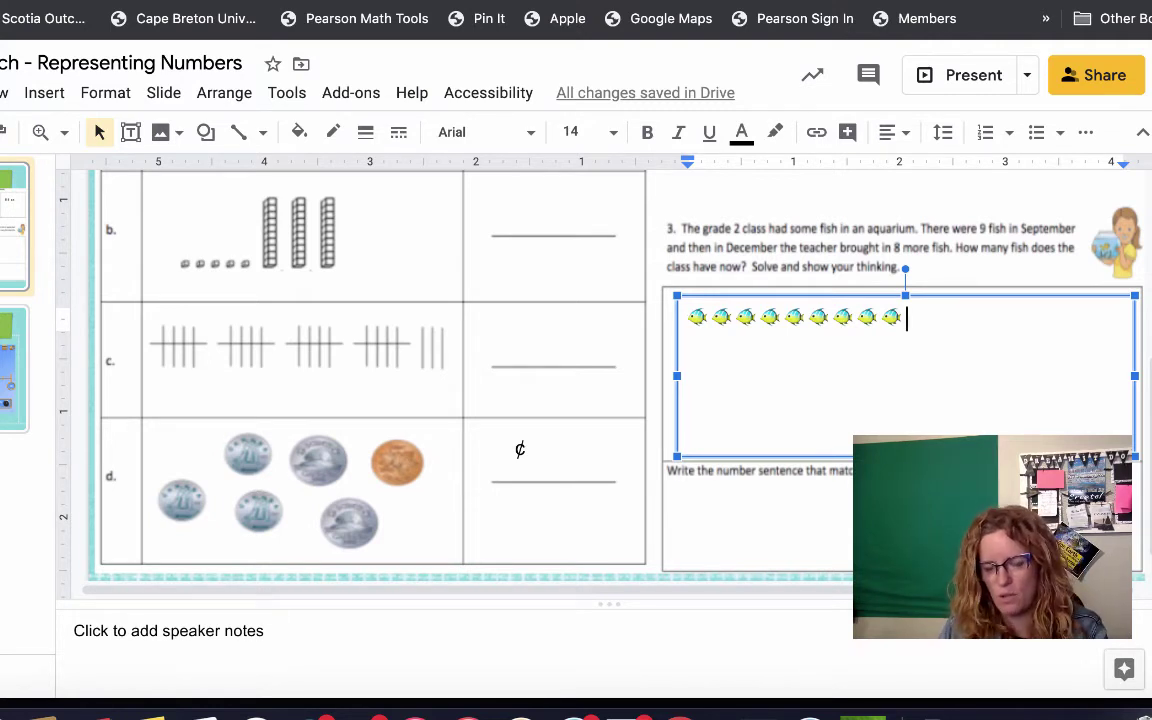
pyautogui.press('Return')
pyautogui.press('Return')
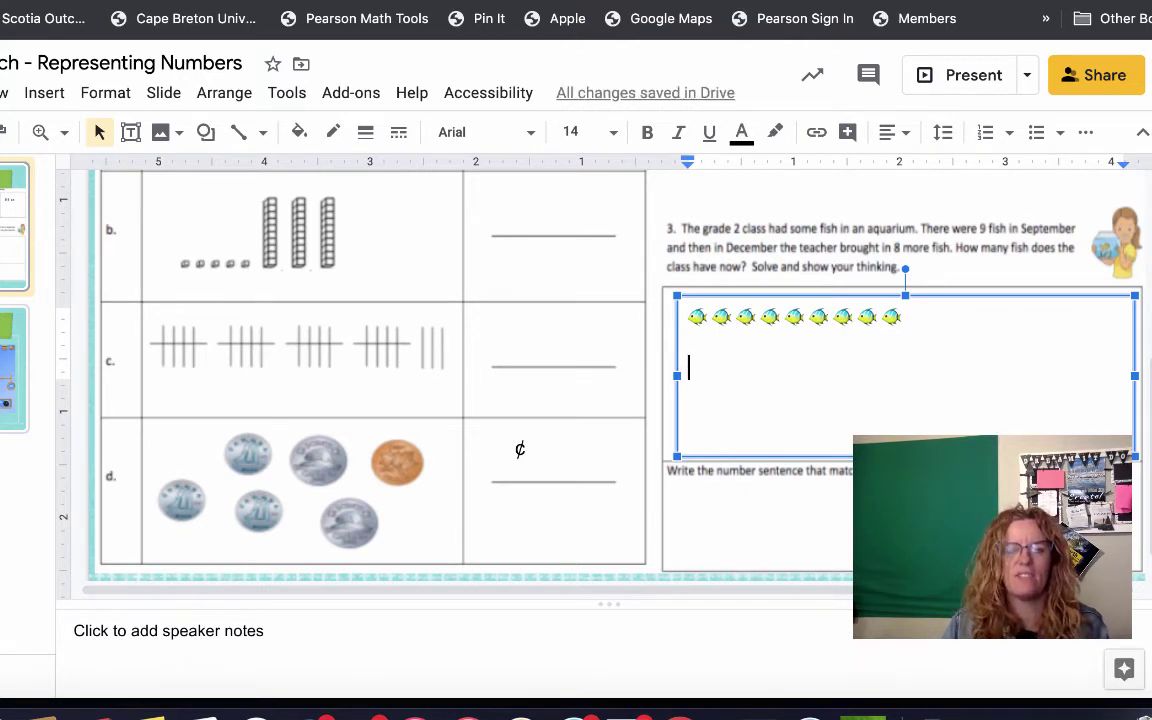
# Step: Go over the number line instructions on the second slide and open the mathsframe.co.uk link attached to the game picture
pyautogui.scroll(-1, 604, 383)
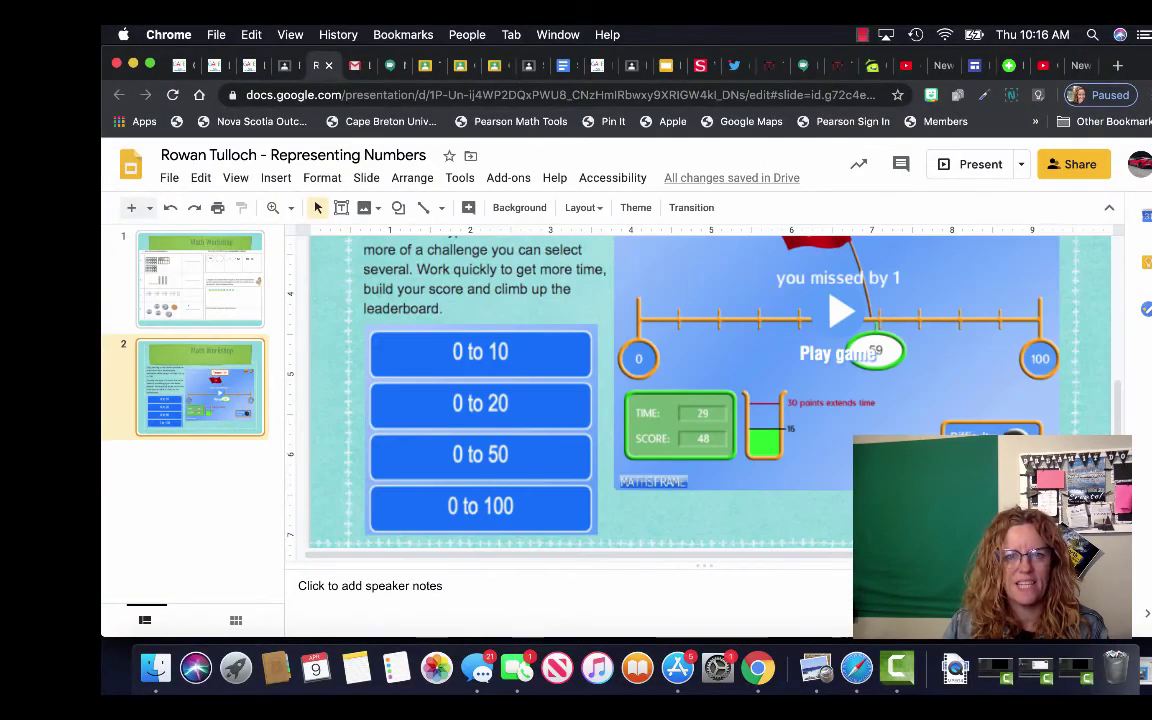
pyautogui.scroll(5, 700, 390)
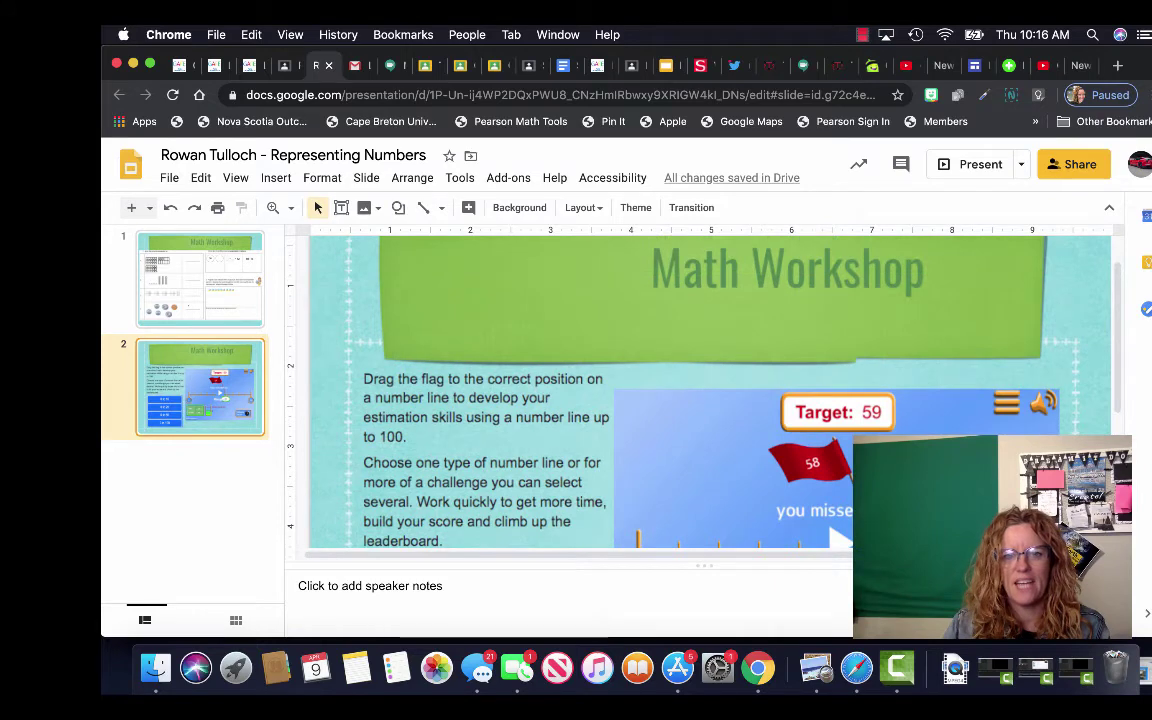
pyautogui.scroll(-3, 700, 390)
pyautogui.scroll(-3, 700, 390)
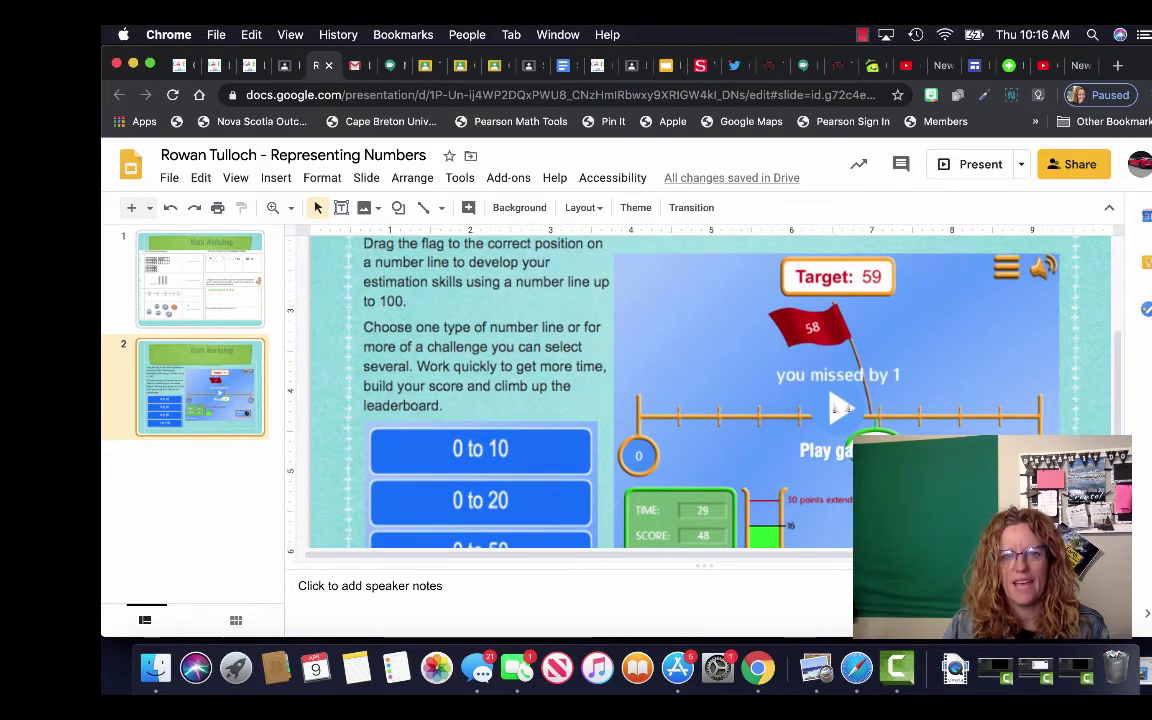
pyautogui.click(752, 366)
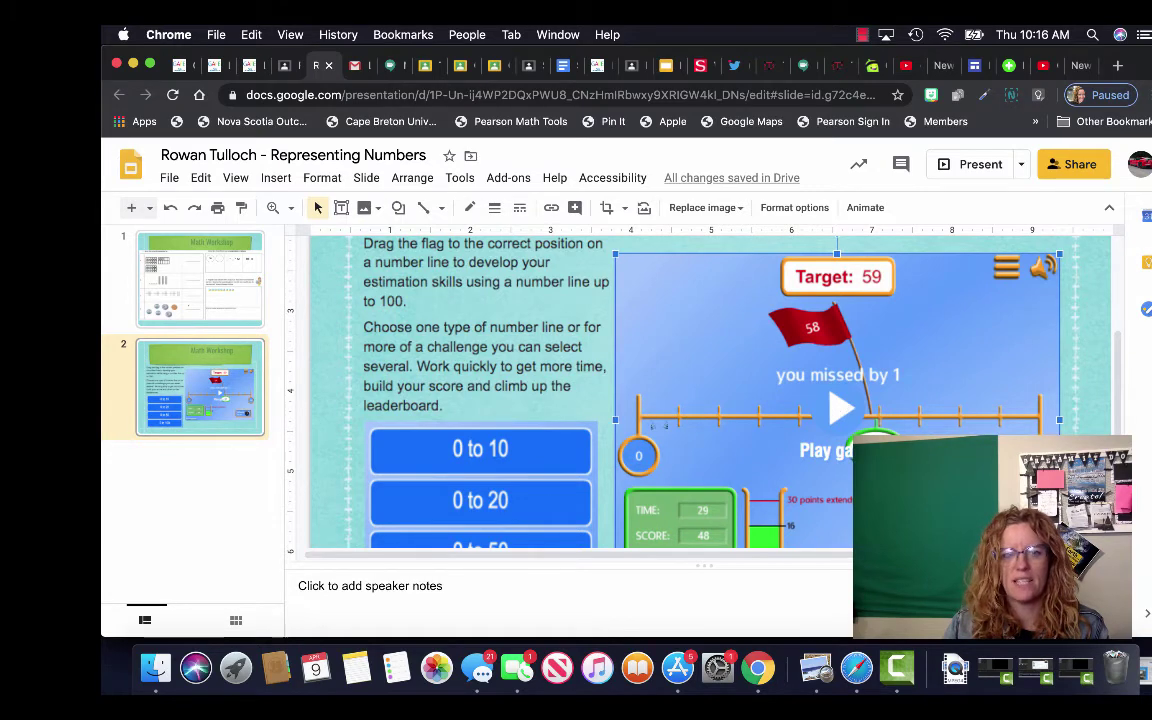
pyautogui.scroll(-4, 700, 390)
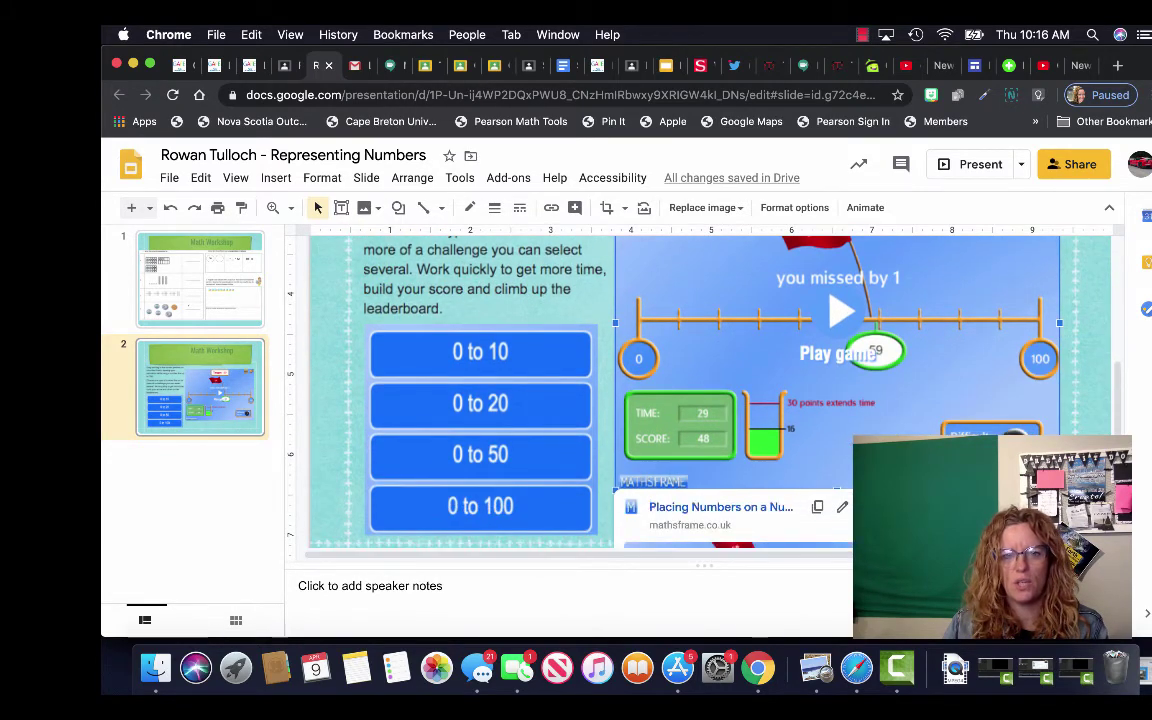
pyautogui.click(720, 507)
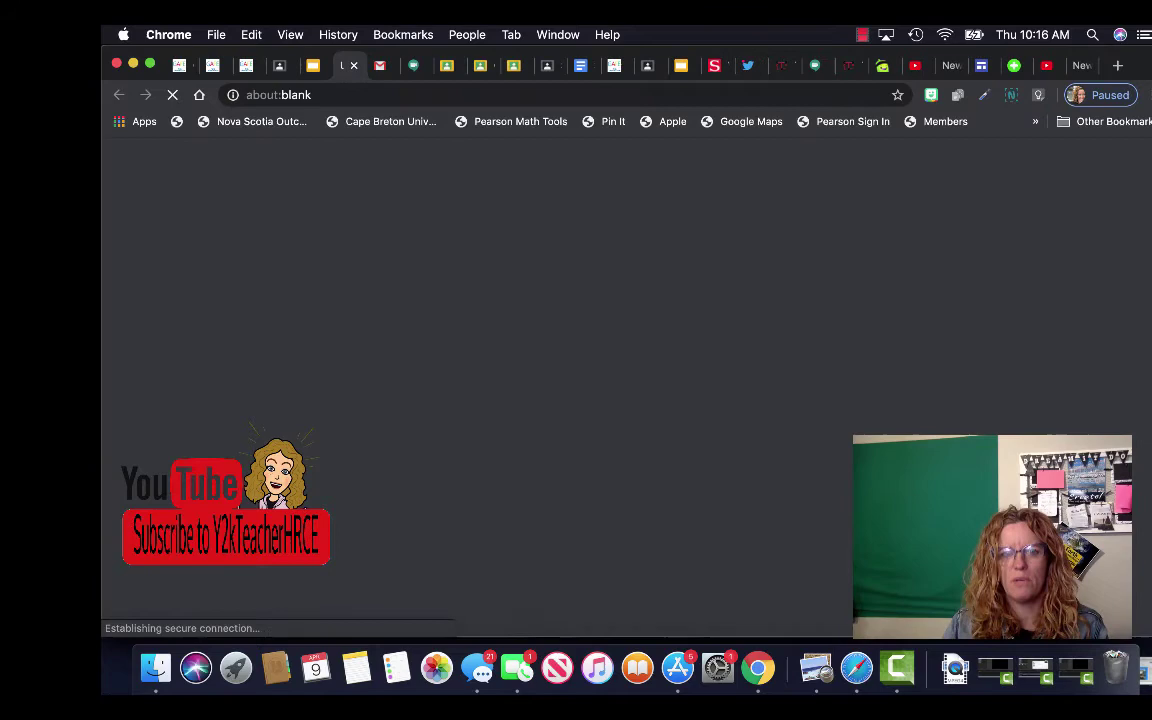
# Step: Launch the Placing Numbers on a Number Line game from its web page and start the 0 to 100 level
pyautogui.scroll(-1, 626, 386)
pyautogui.scroll(-10, 630, 246)
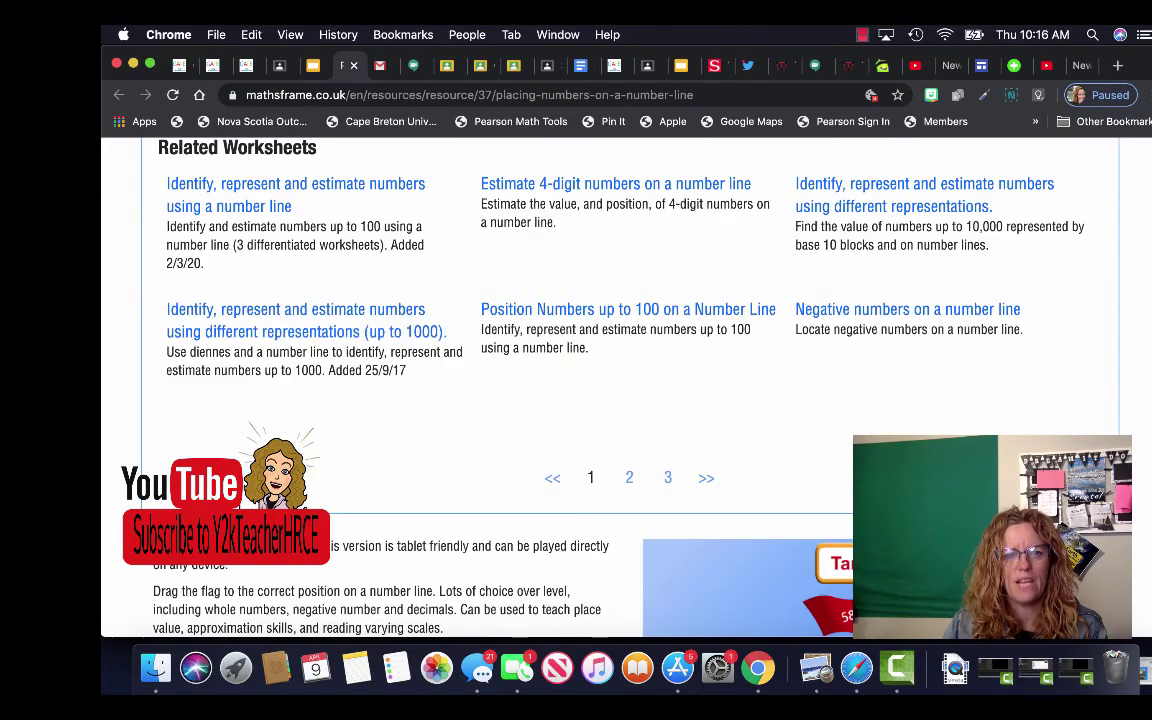
pyautogui.scroll(-3, 630, 380)
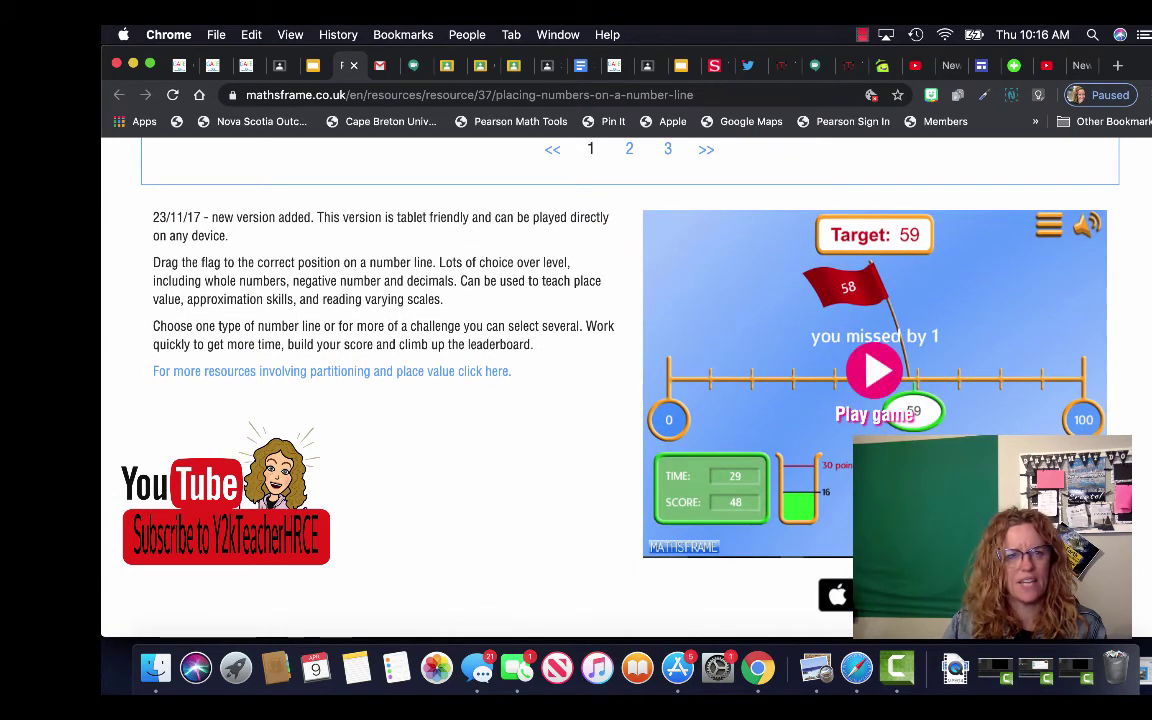
pyautogui.click(874, 371)
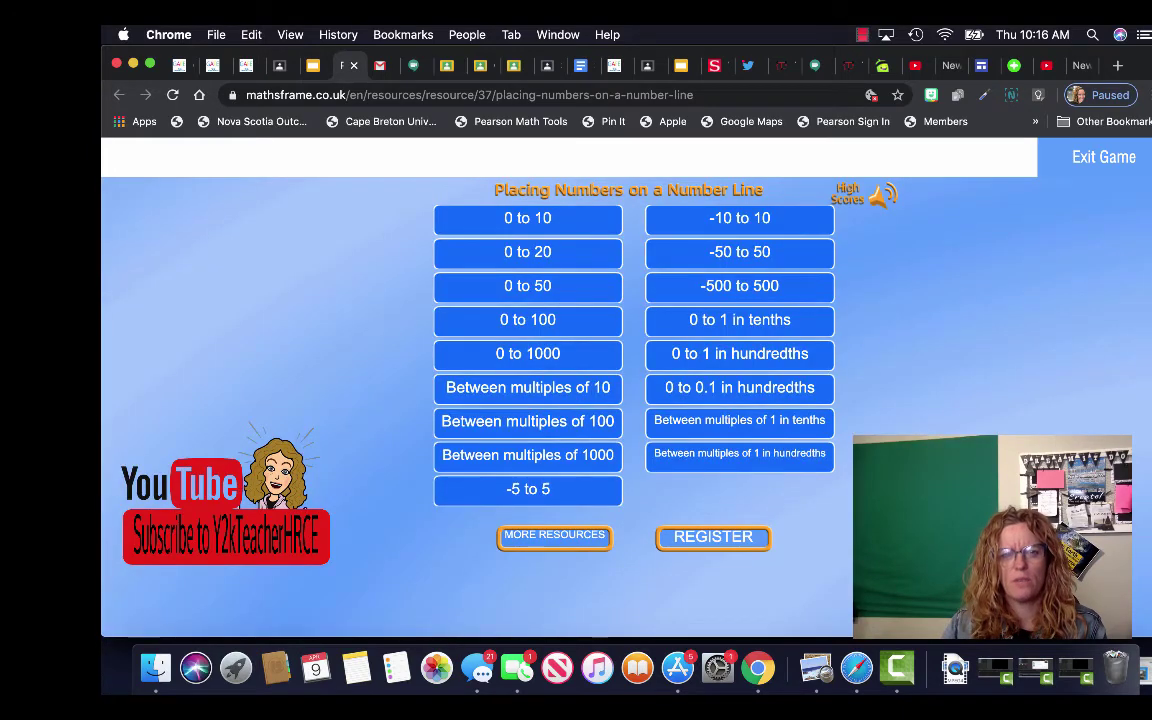
pyautogui.click(527, 320)
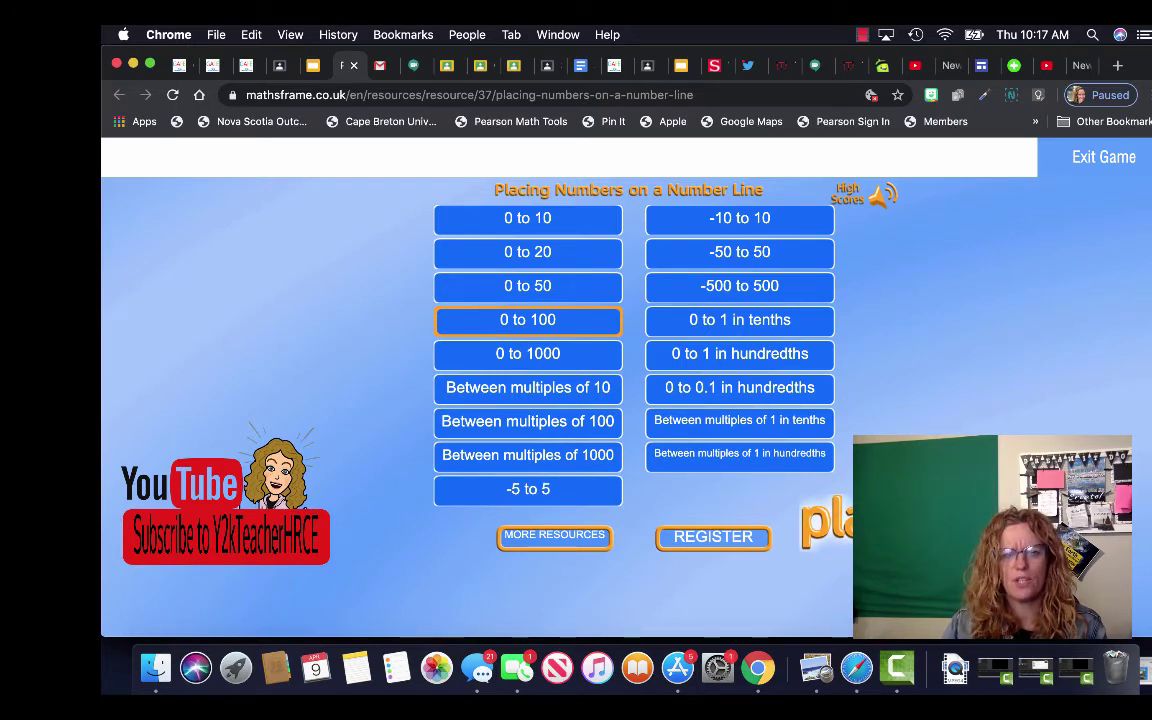
pyautogui.click(527, 319)
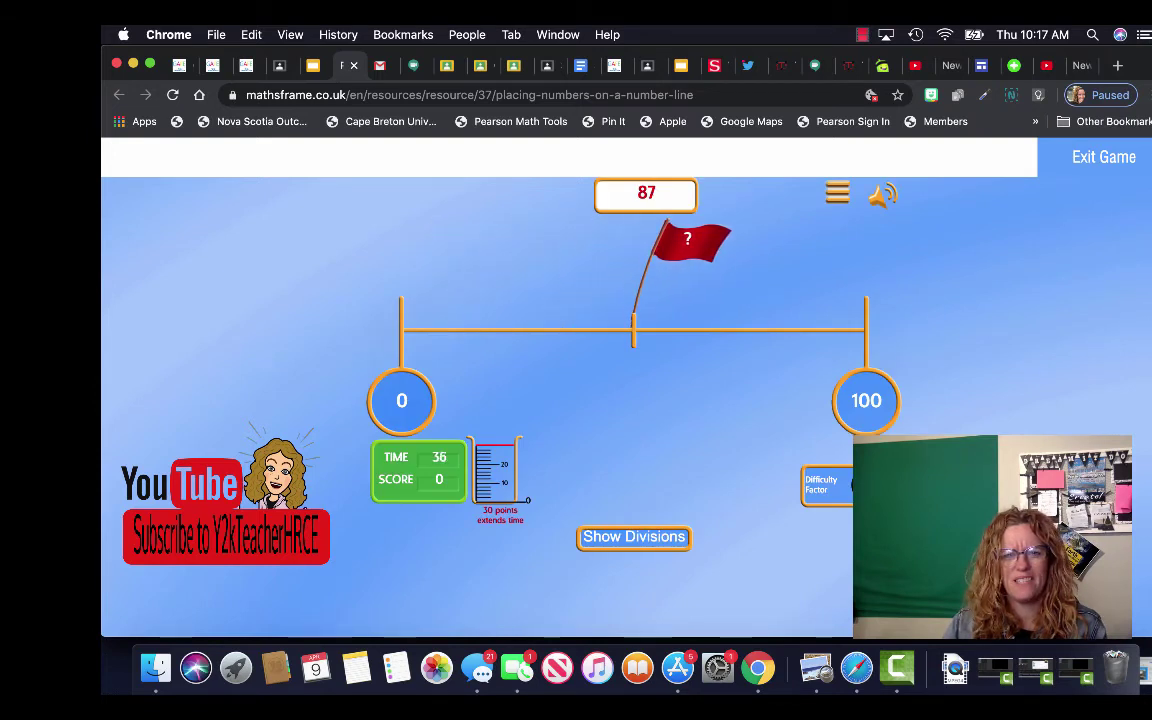
# Step: Place the flag at the estimated positions of 87 and 57 on the number line and check each answer
pyautogui.moveTo(690, 240); pyautogui.dragTo(749, 240)
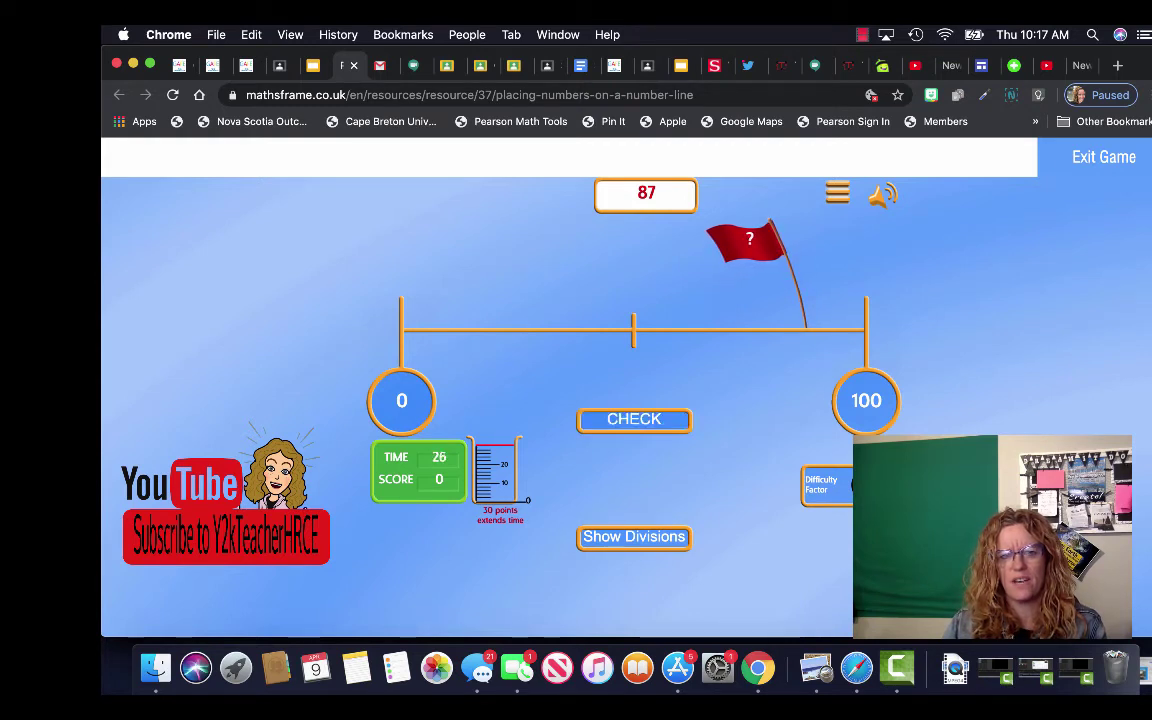
pyautogui.click(634, 419)
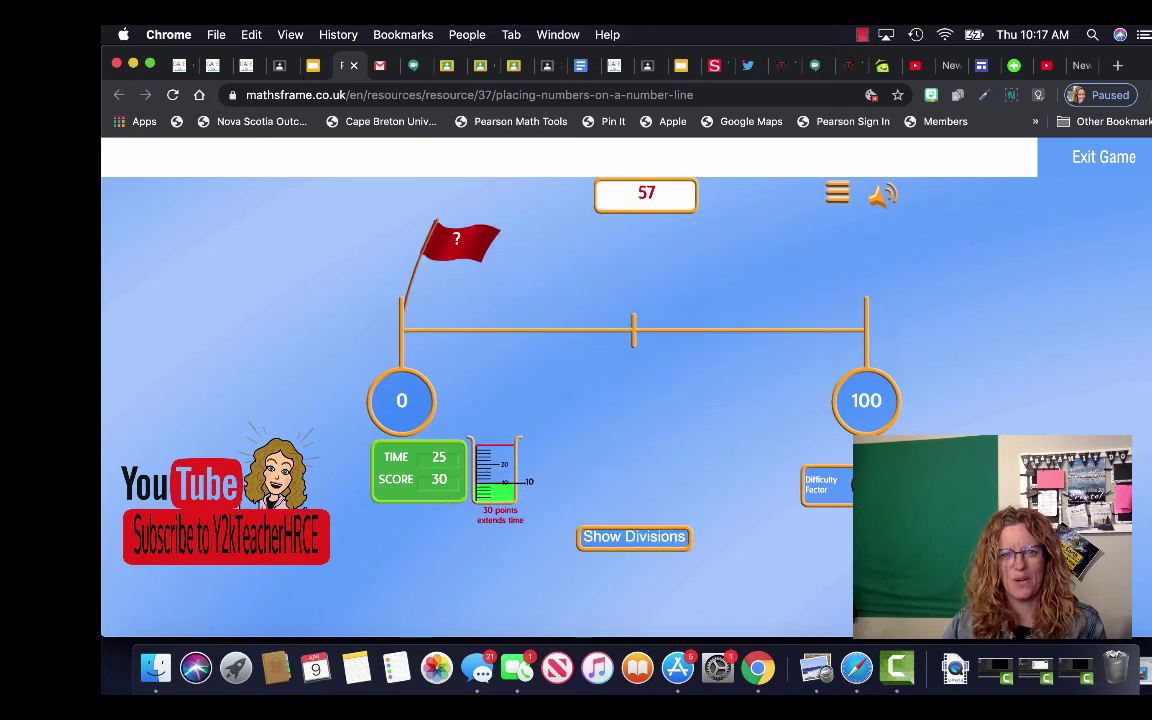
pyautogui.moveTo(404, 305); pyautogui.dragTo(633, 305)
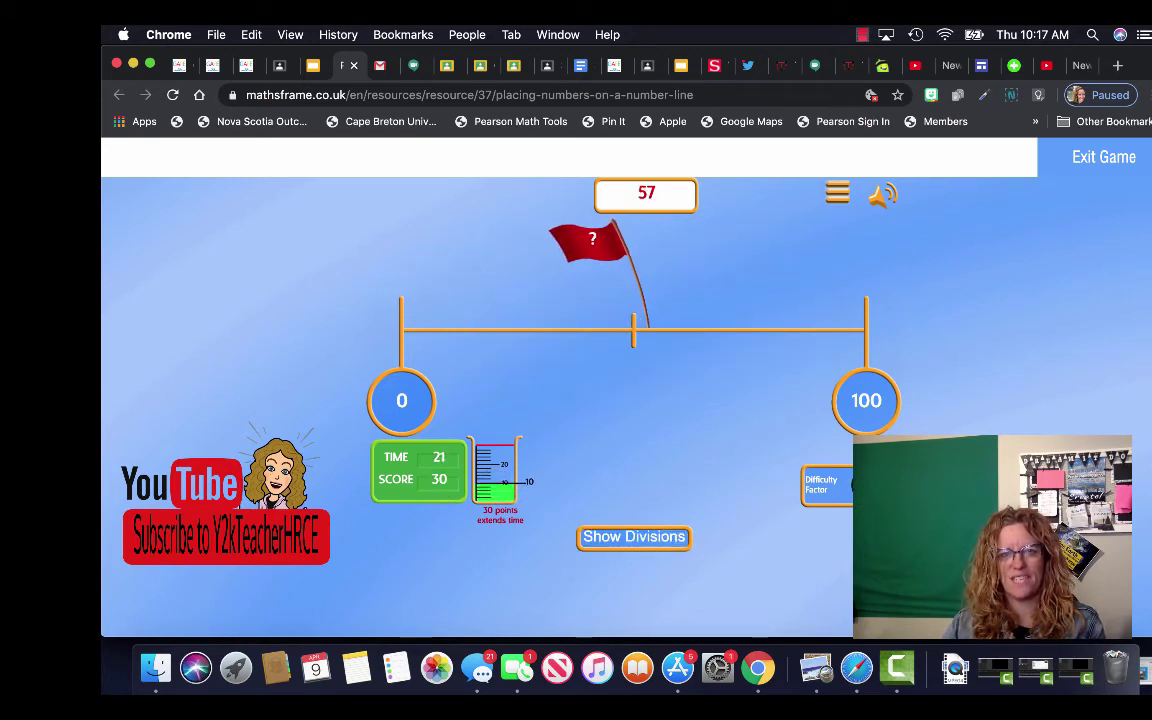
pyautogui.moveTo(666, 305); pyautogui.dragTo(665, 305)
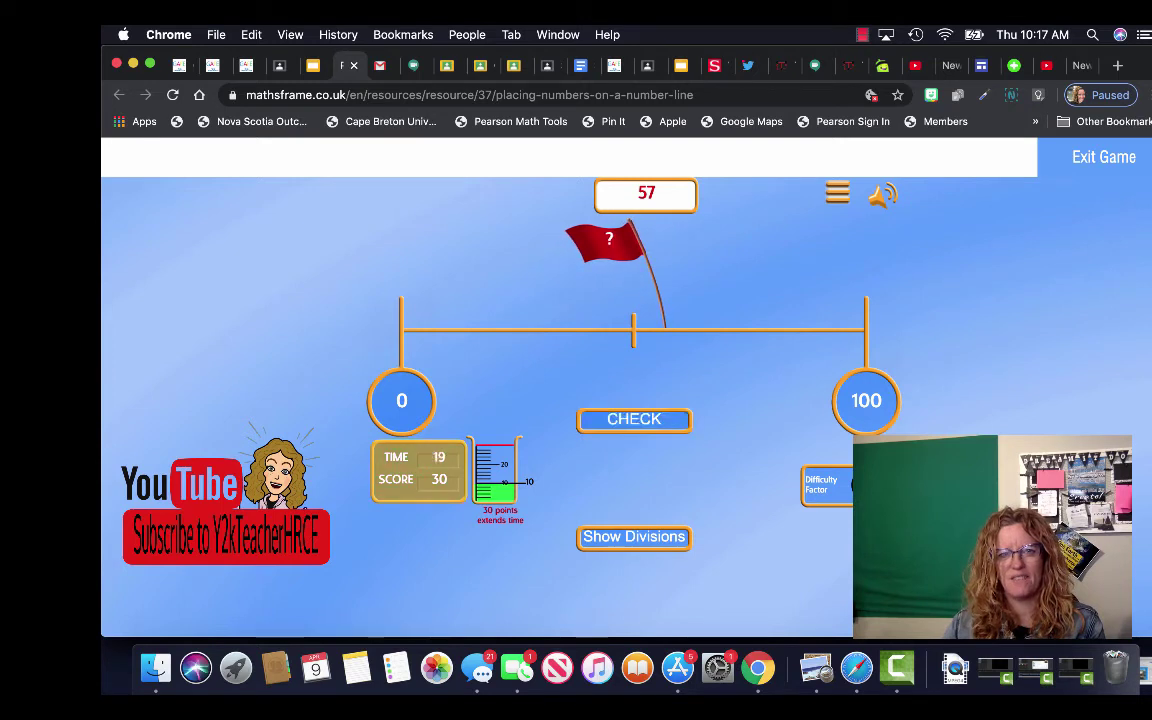
pyautogui.click(634, 419)
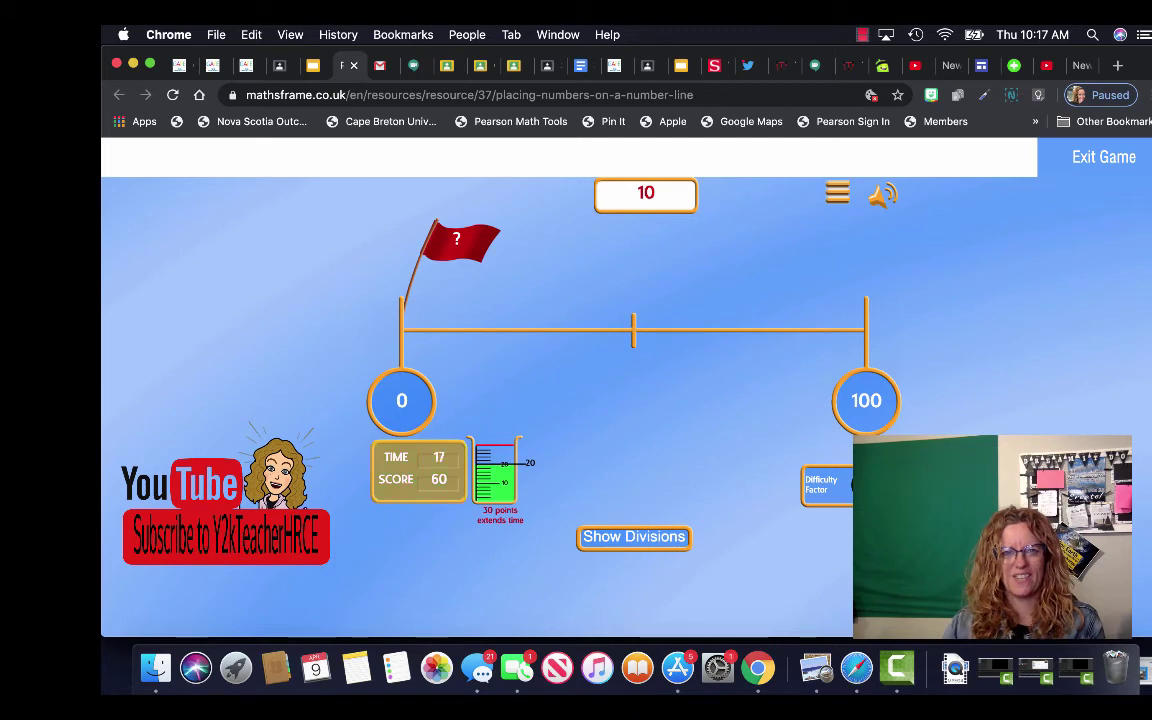
# Step: Place the flag at the estimated positions of 10 and 37 on the number line and check each answer
pyautogui.moveTo(456, 241); pyautogui.dragTo(532, 241)
pyautogui.click(634, 419)
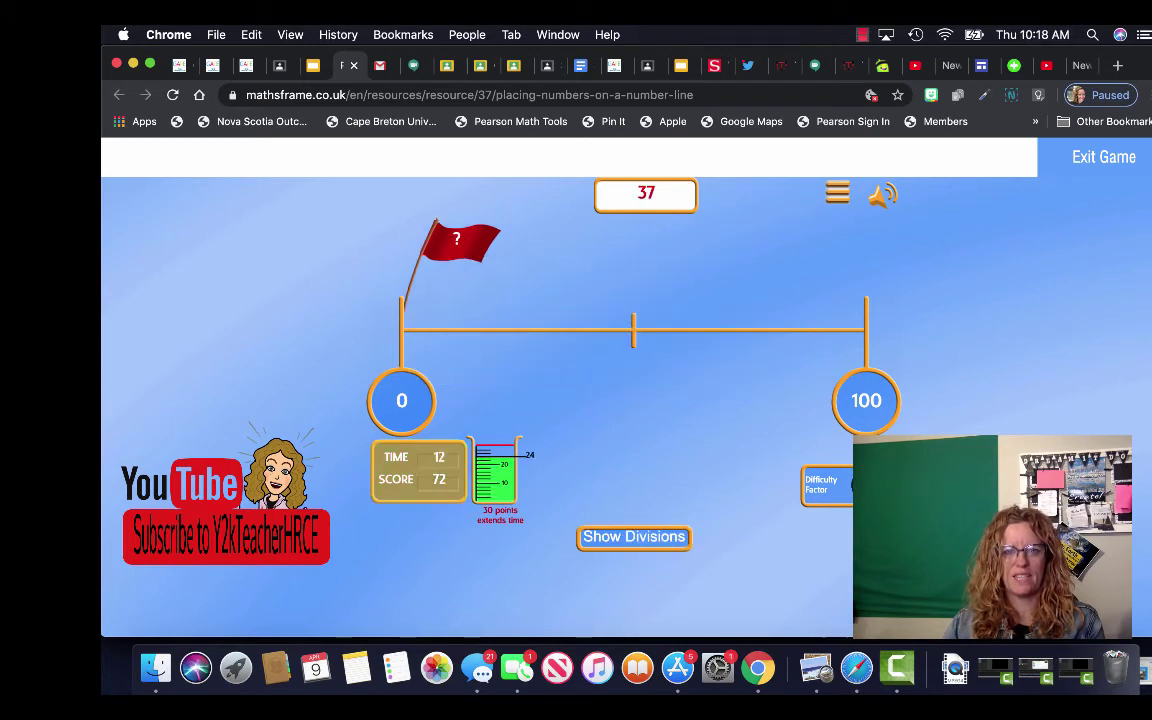
pyautogui.moveTo(456, 240); pyautogui.dragTo(630, 240)
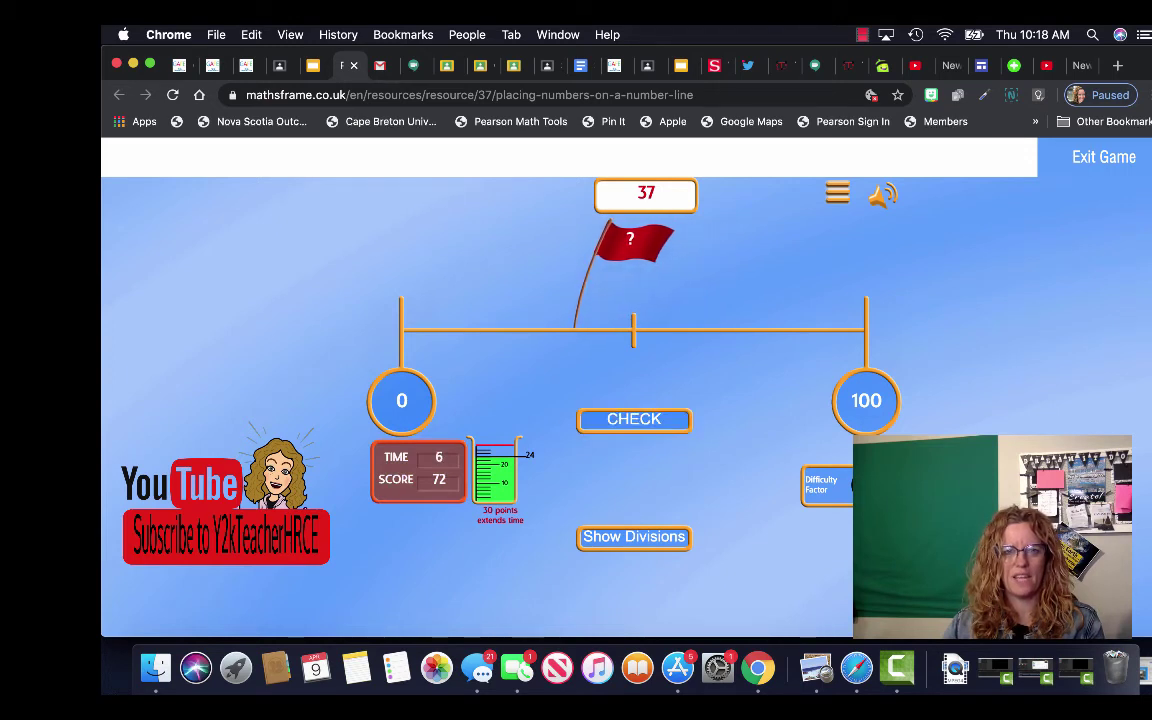
pyautogui.click(634, 419)
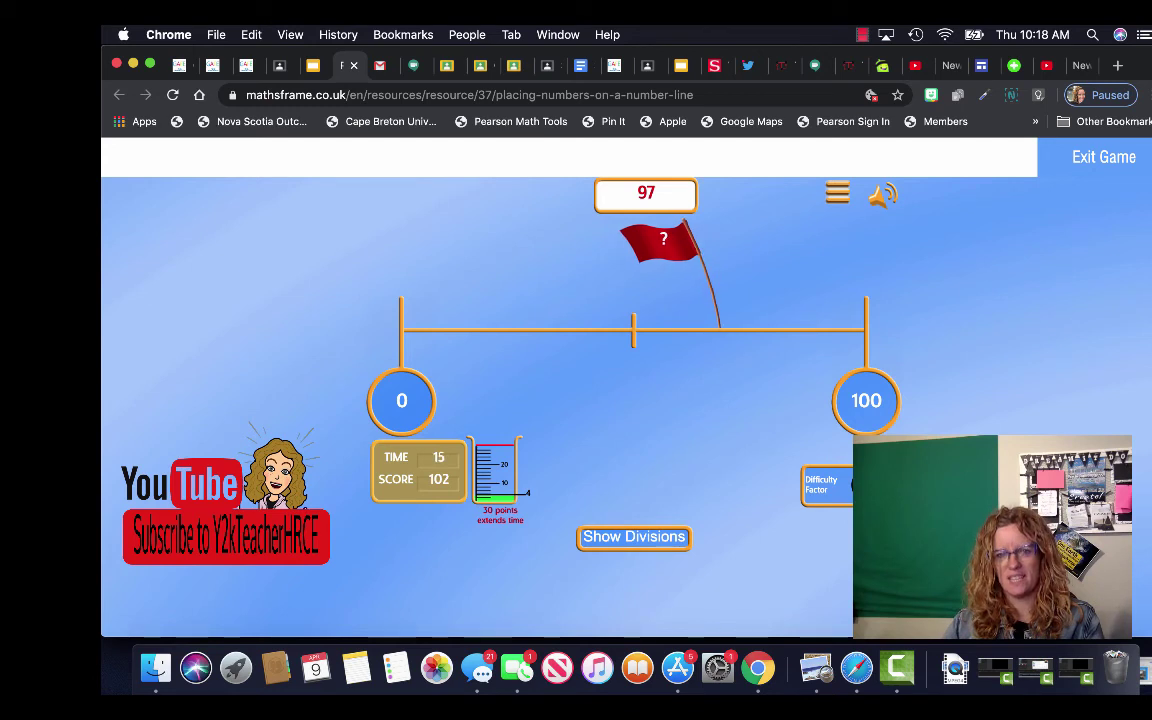
# Step: Try to place the flag for the target number 97 on the number line
pyautogui.rightClick(723, 346)
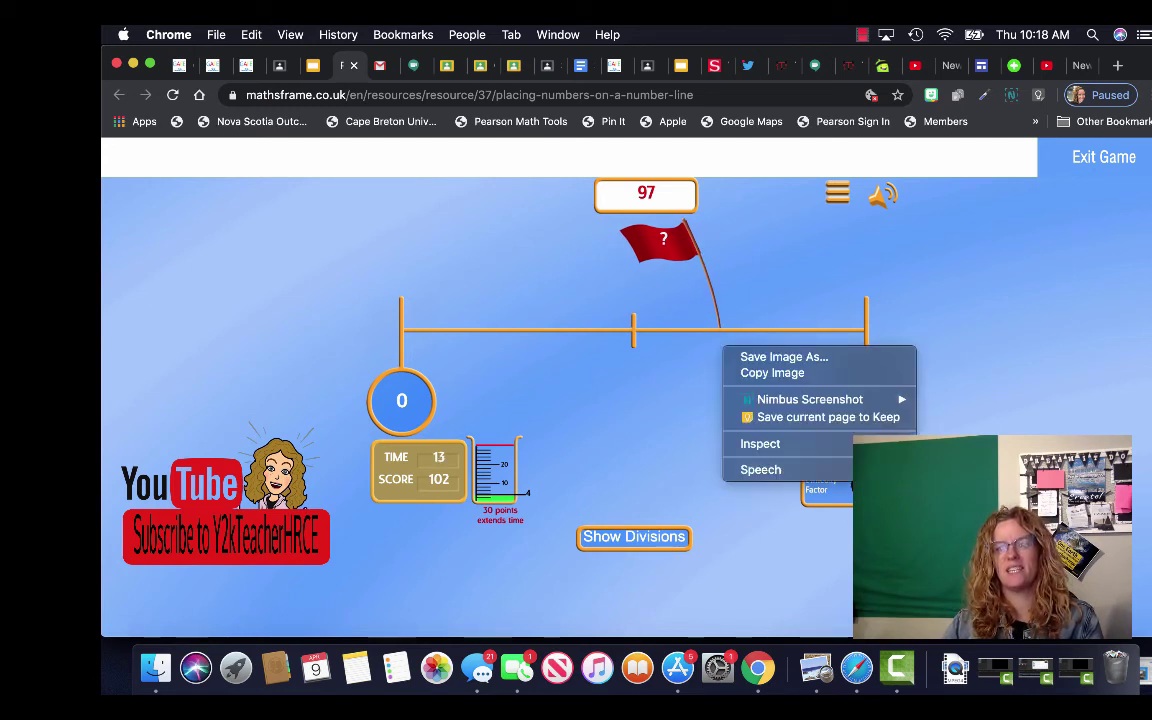
pyautogui.click(721, 343)
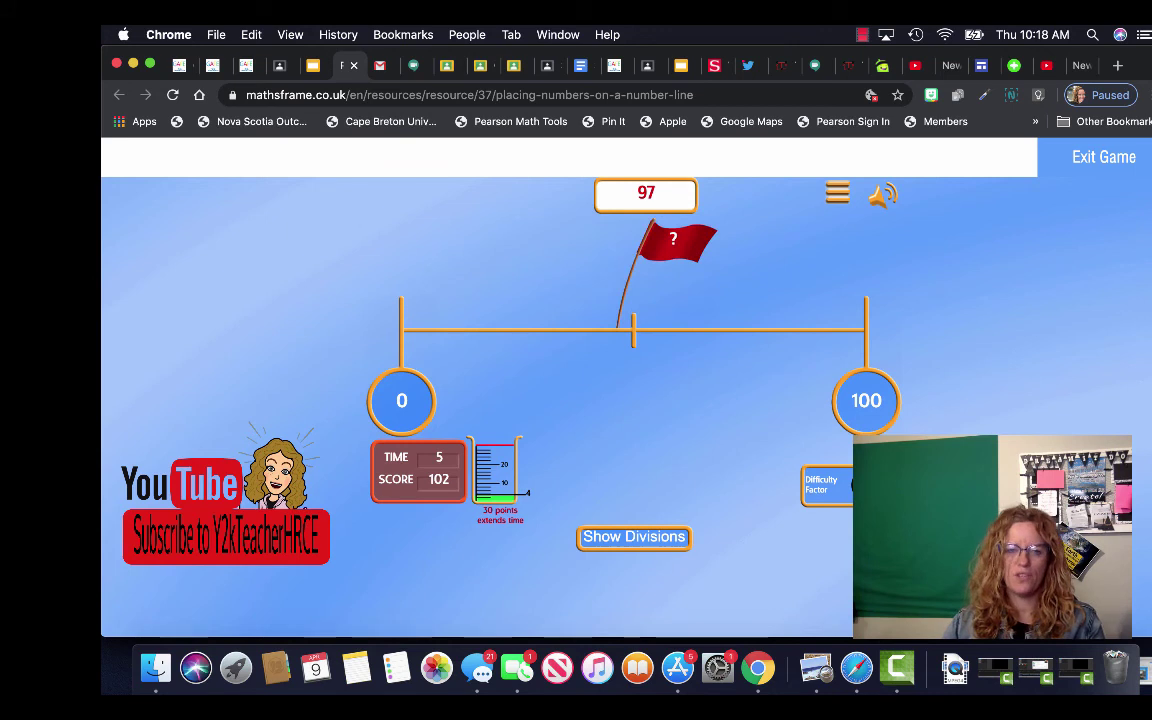
pyautogui.click(618, 537)
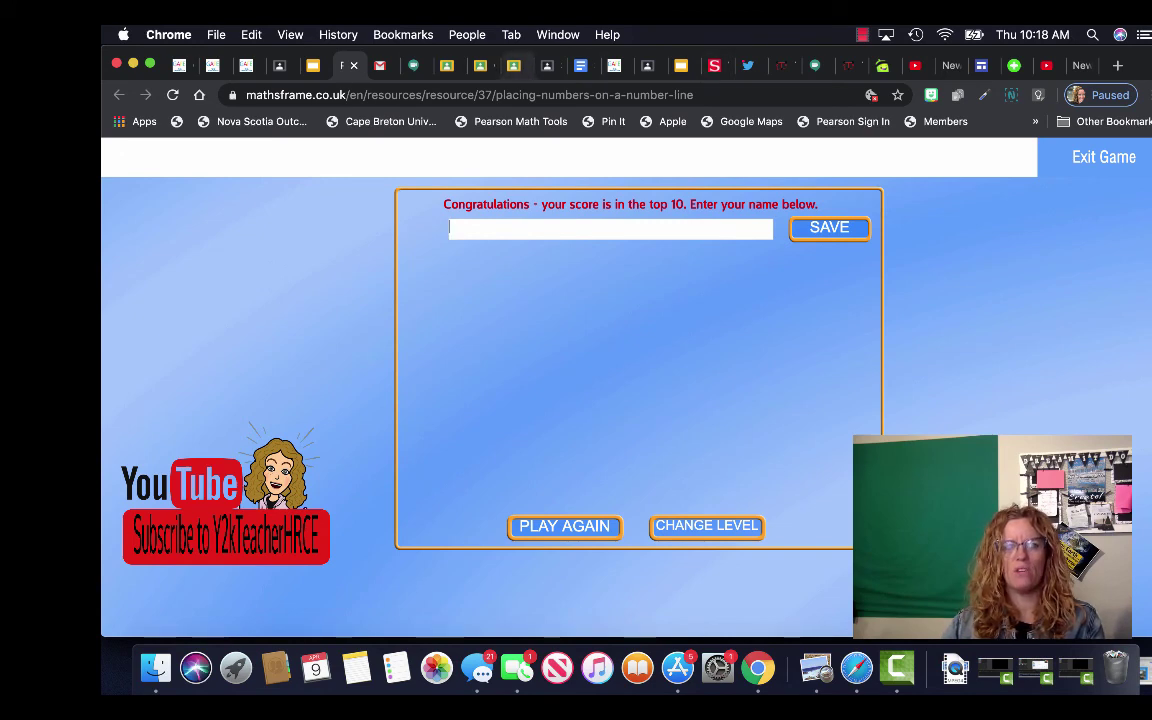
# Step: Go back to the first slide of the presentation and switch to its assignment page in Google Classroom
pyautogui.click(513, 65)
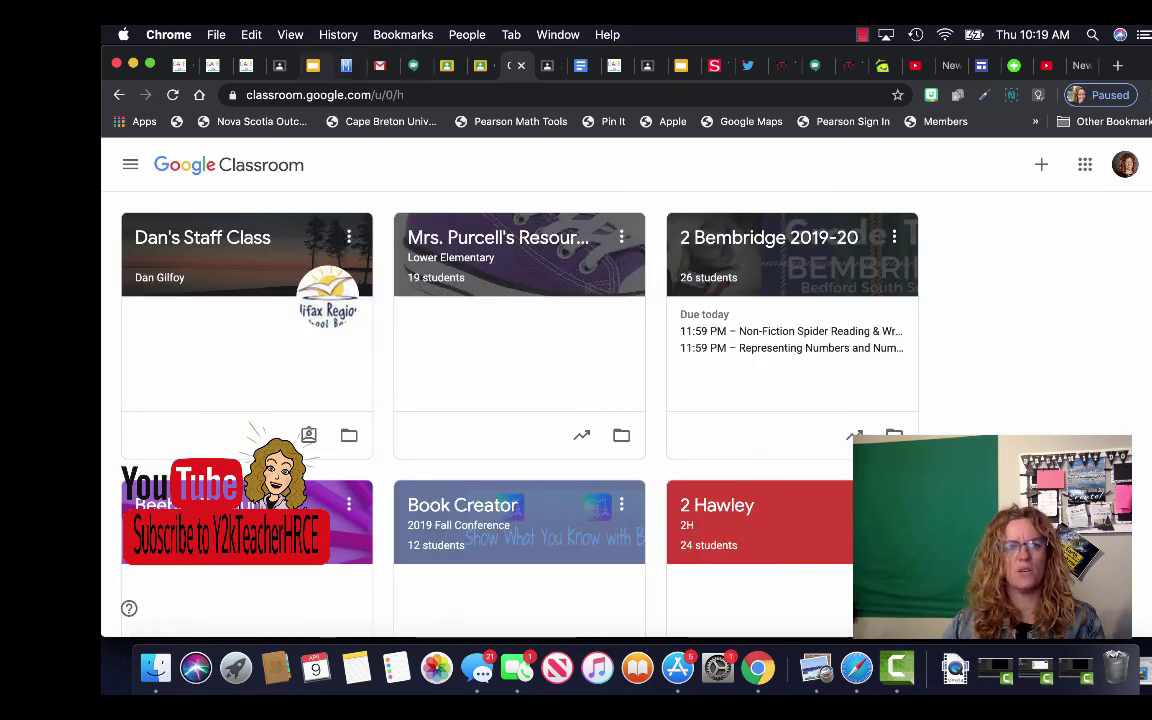
pyautogui.click(313, 65)
pyautogui.scroll(4, 700, 390)
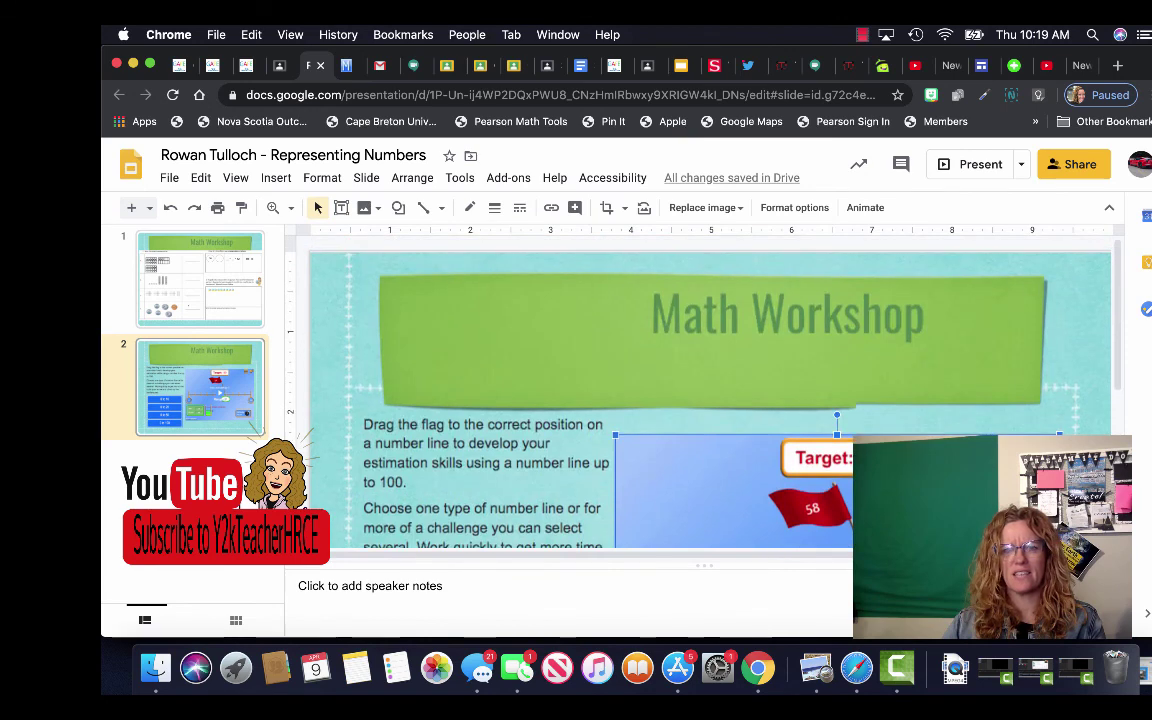
pyautogui.scroll(2, 700, 390)
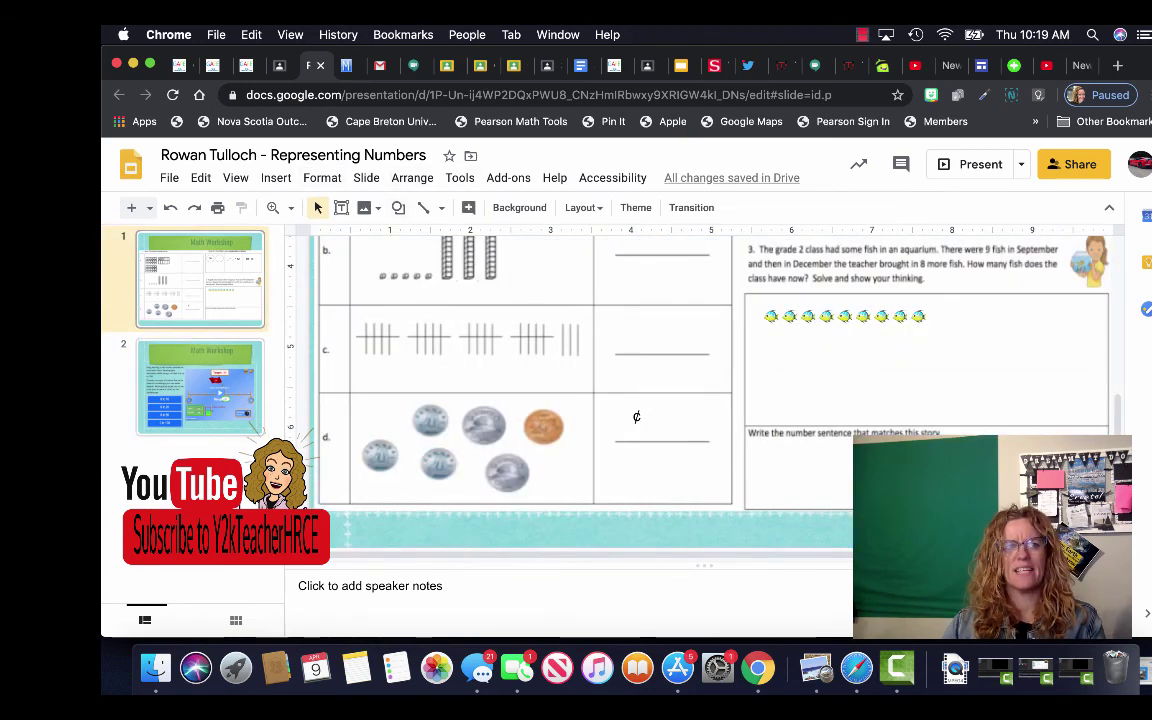
pyautogui.click(280, 65)
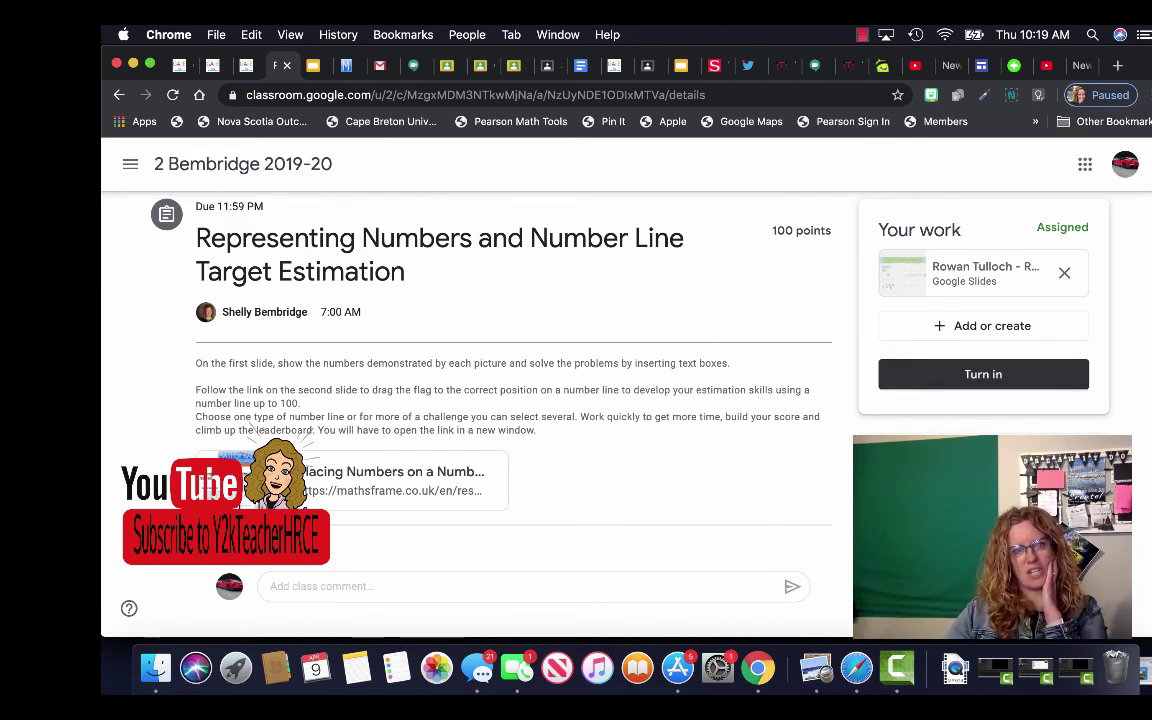
pyautogui.scroll(1, 515, 400)
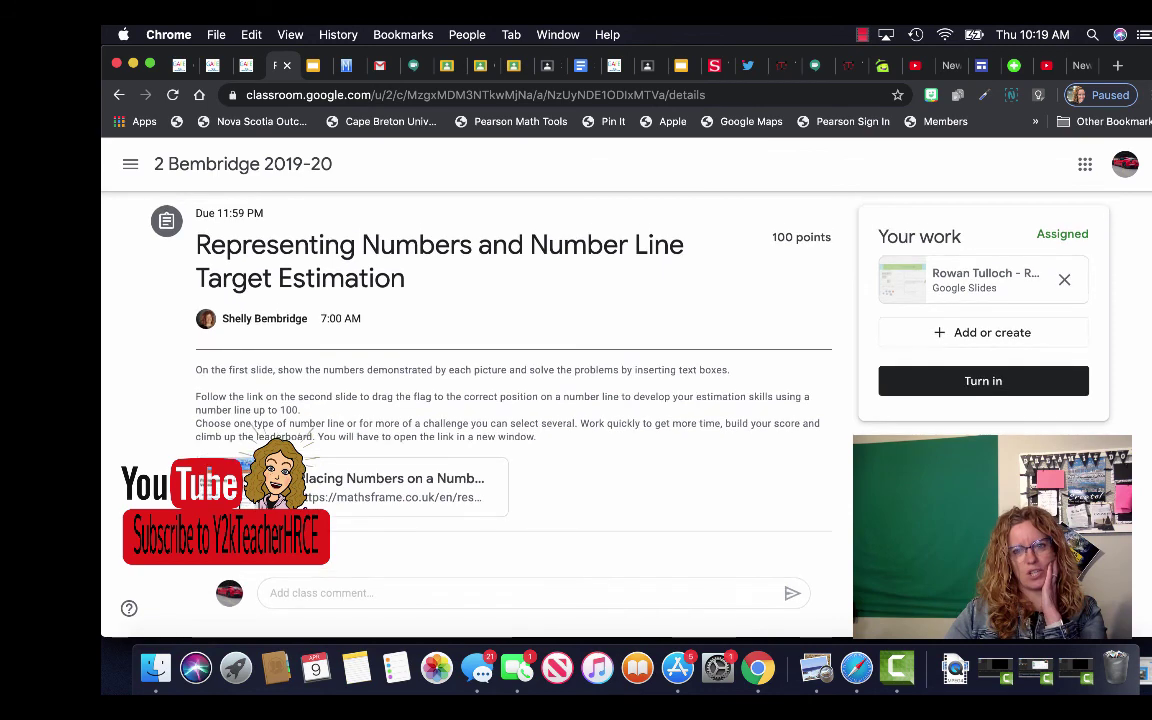